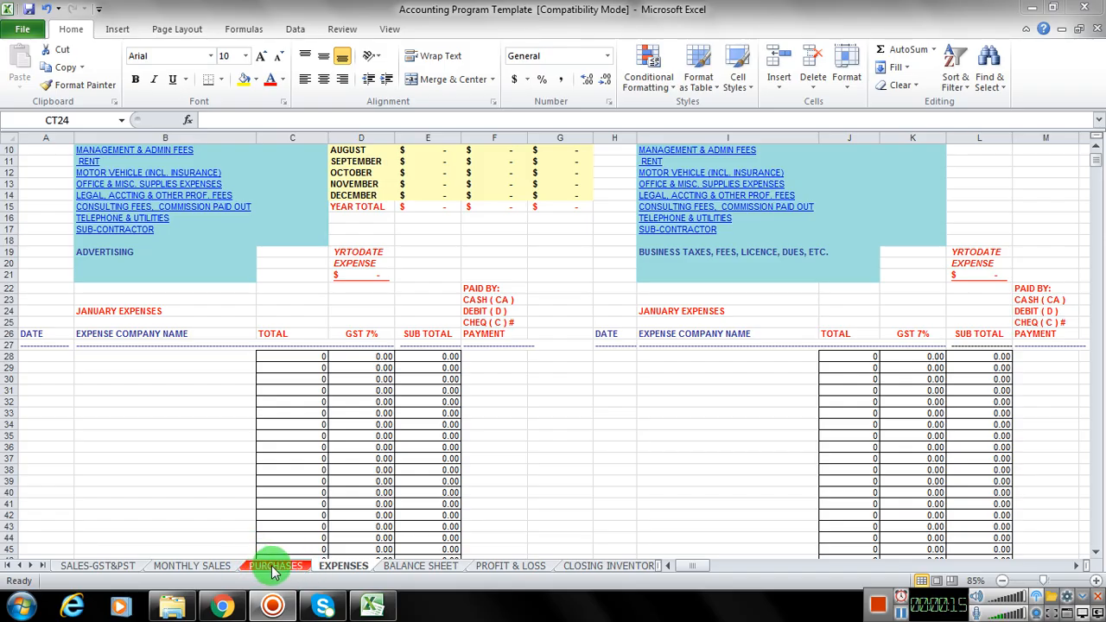
Step: Colour the MONTHLY SALES sheet tab red
click(195, 567)
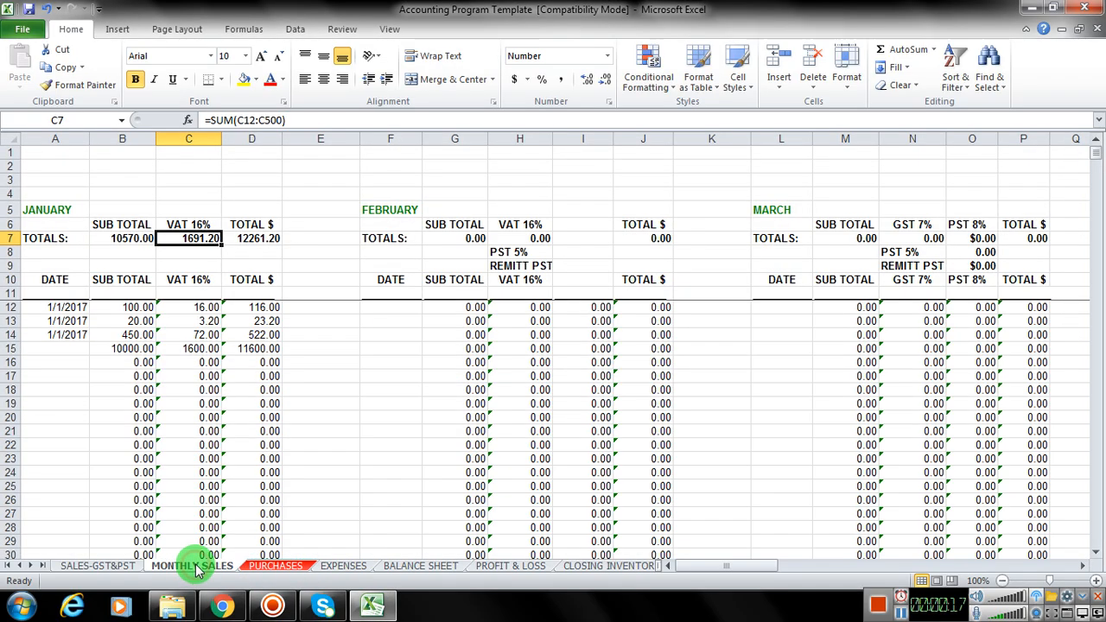
right_click(196, 567)
mouse_move(276, 495)
click(331, 536)
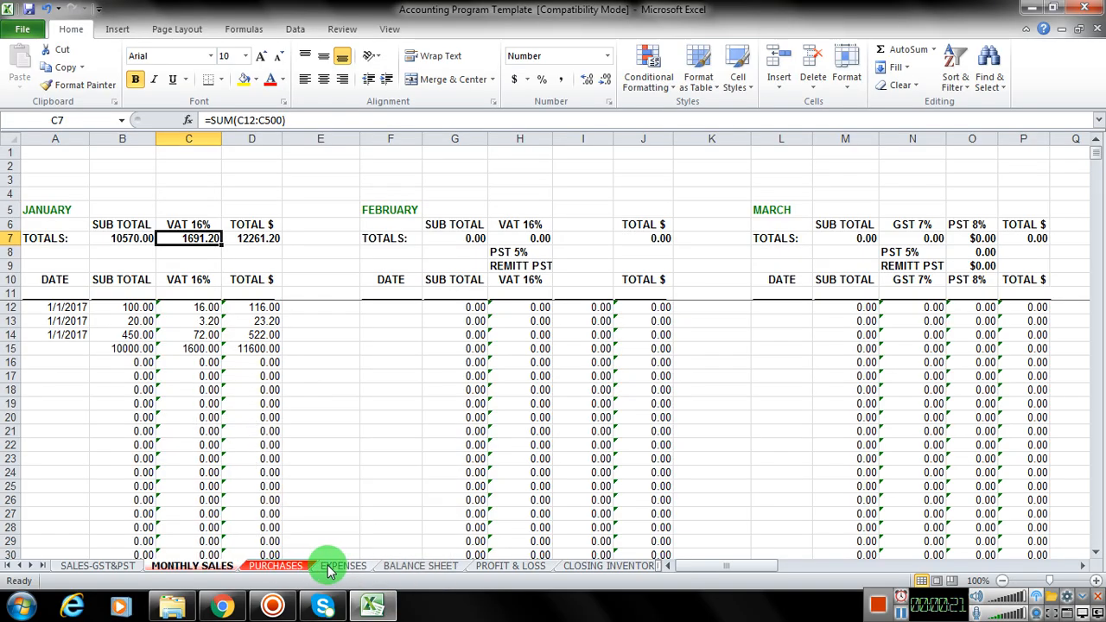
Step: Give the EXPENSES sheet tab the same red colour as the MONTHLY SALES and PURCHASES tabs
click(339, 566)
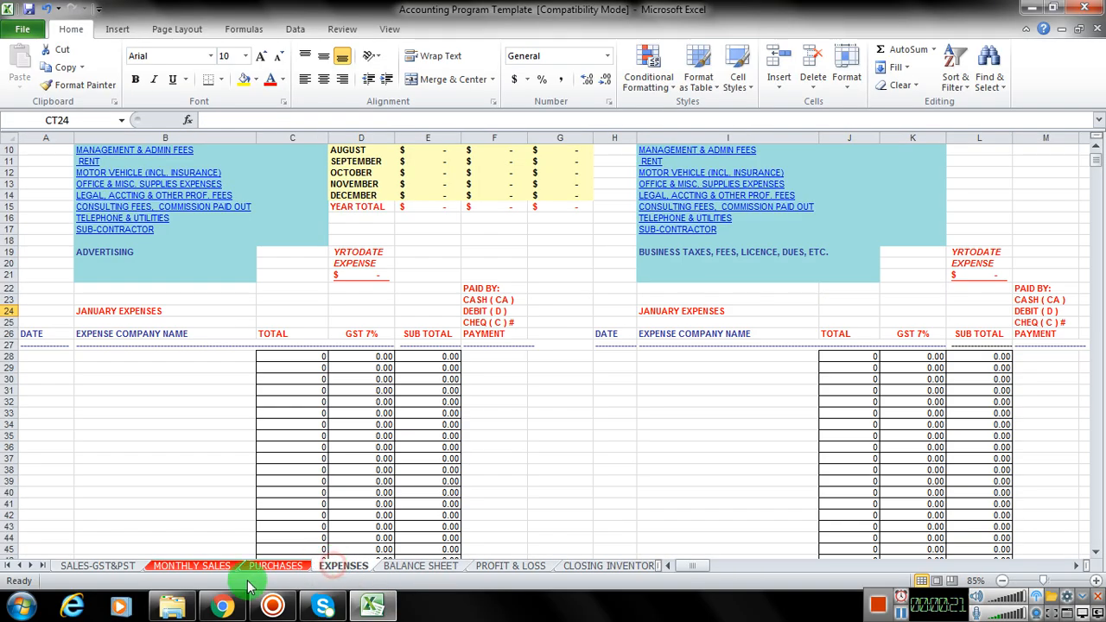
right_click(353, 566)
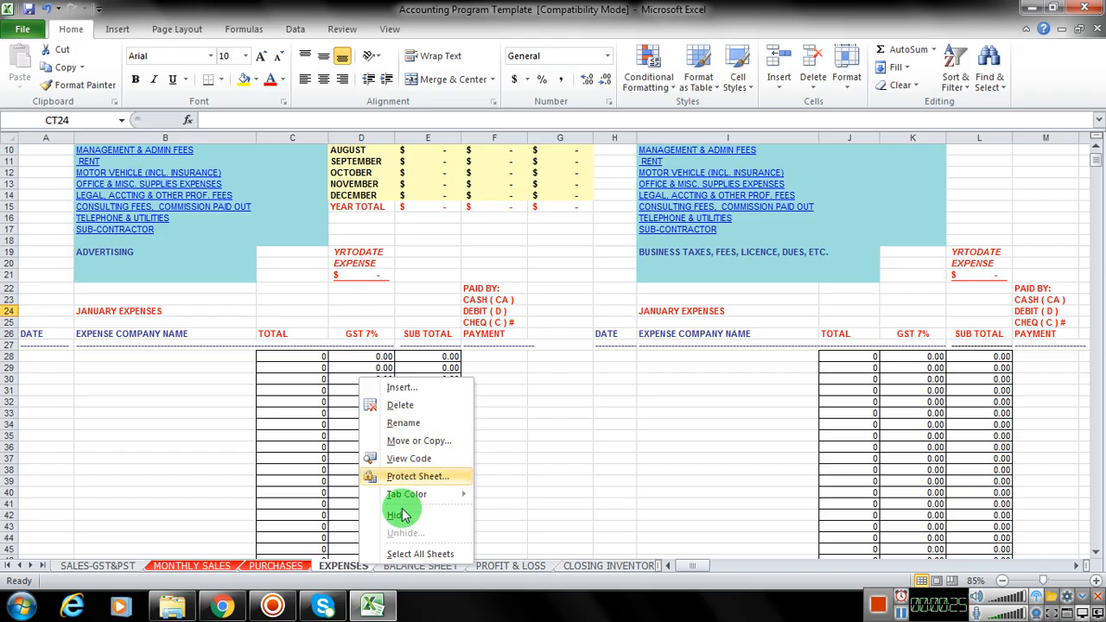
mouse_move(419, 500)
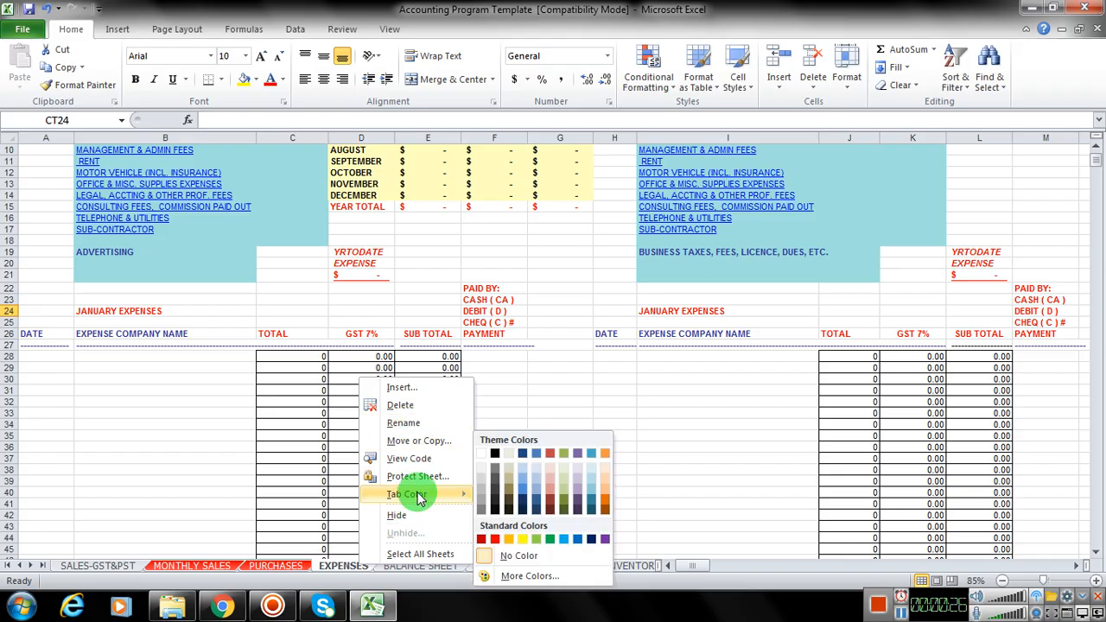
click(496, 539)
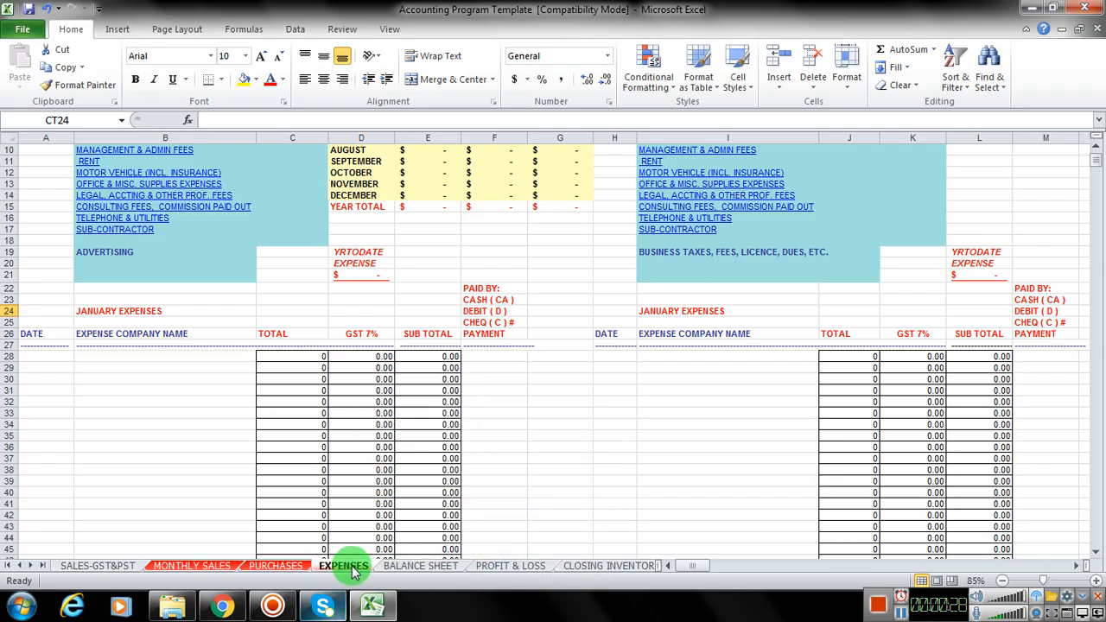
Step: Look through the BALANCE SHEET, PROFIT & LOSS, SALES-GST&PST and CLOSING INVENTORY sheets
click(411, 567)
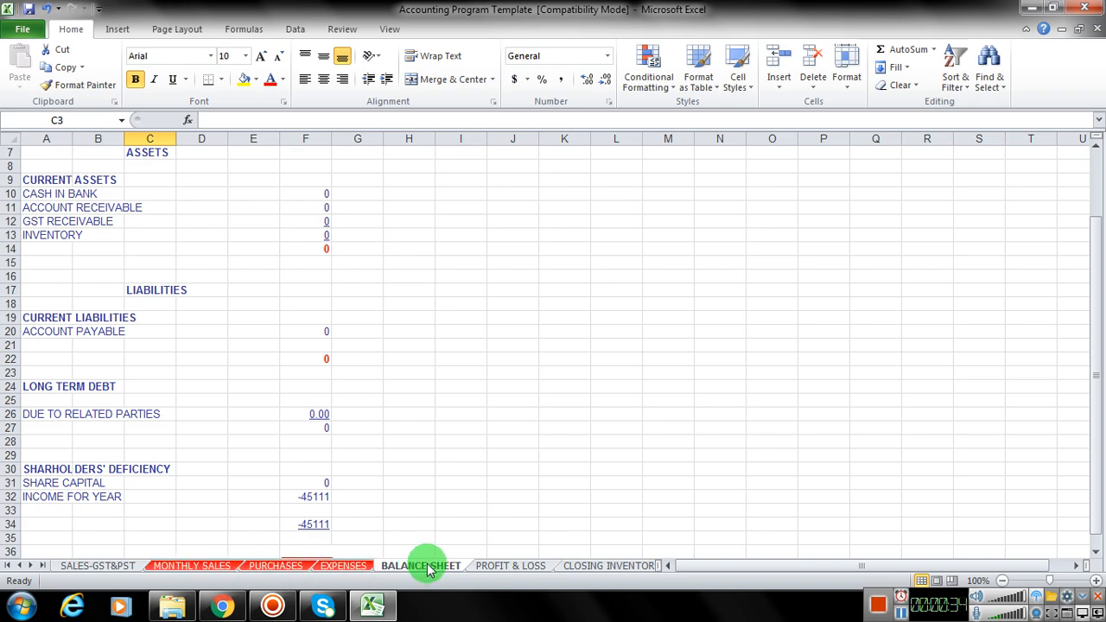
click(505, 571)
click(432, 568)
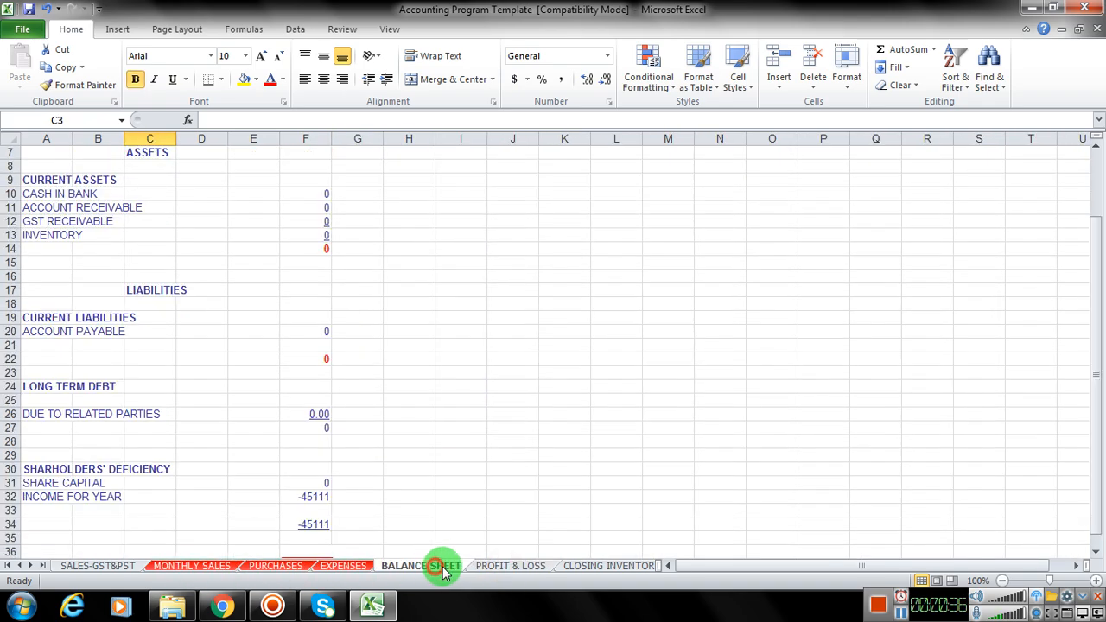
click(506, 567)
click(116, 571)
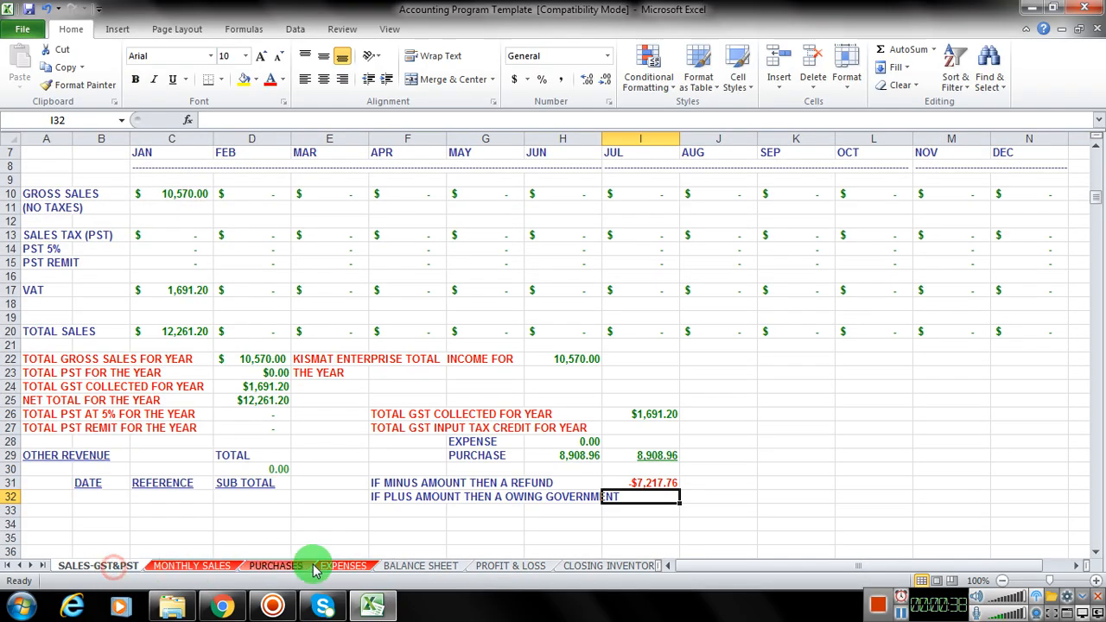
click(611, 569)
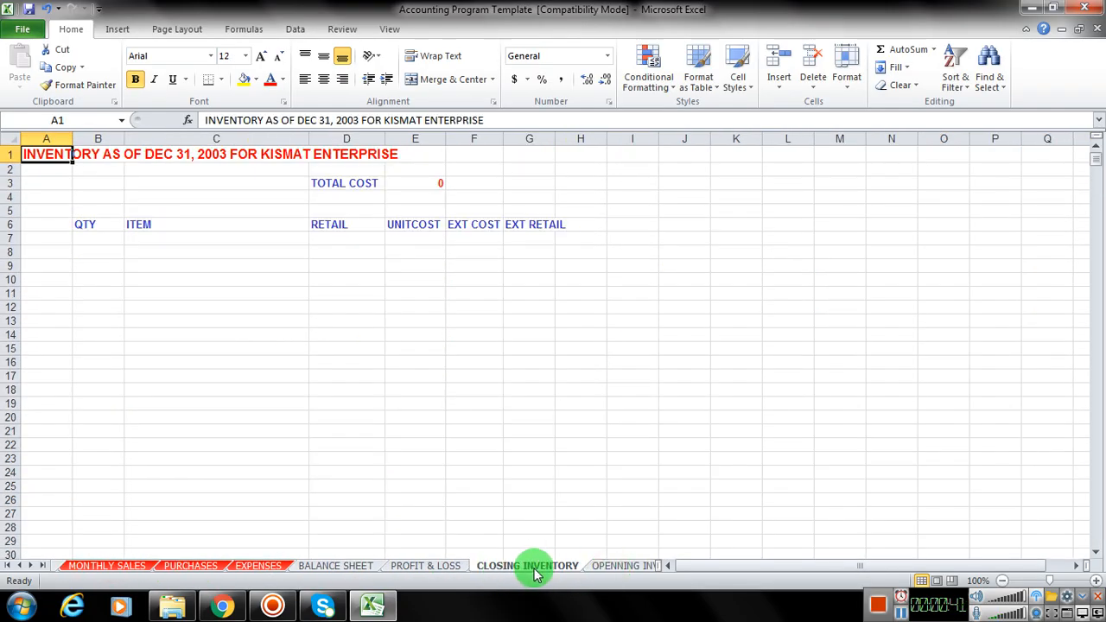
Step: Return to the EXPENSES sheet and examine its expense menu, monthly totals and the January advertising table
click(268, 568)
scroll(145, 440, up, 3)
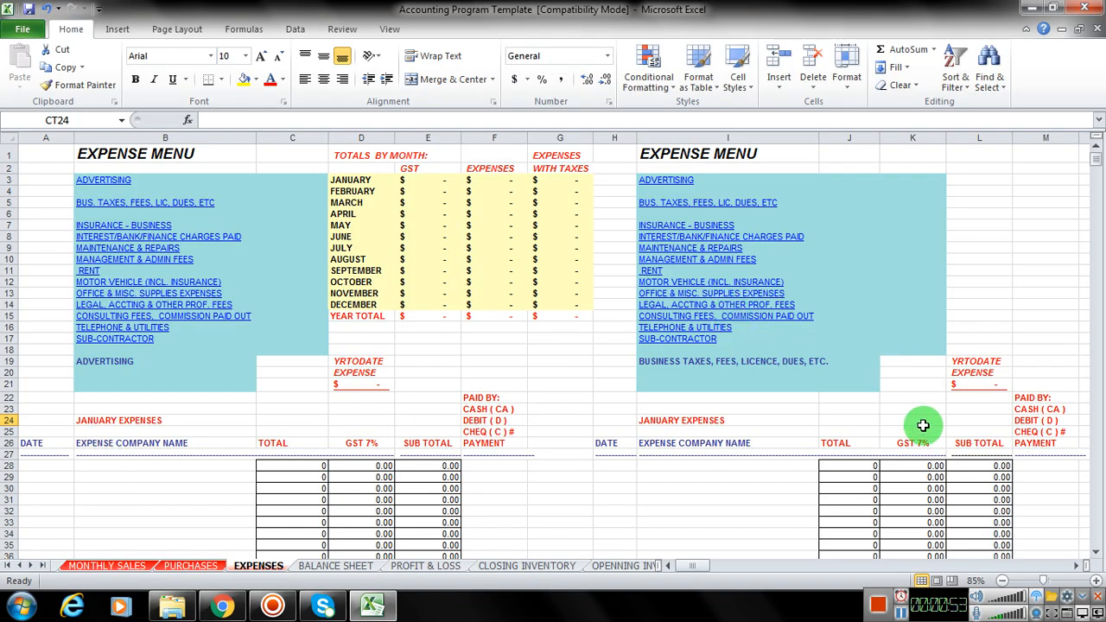
scroll(242, 468, down, 1)
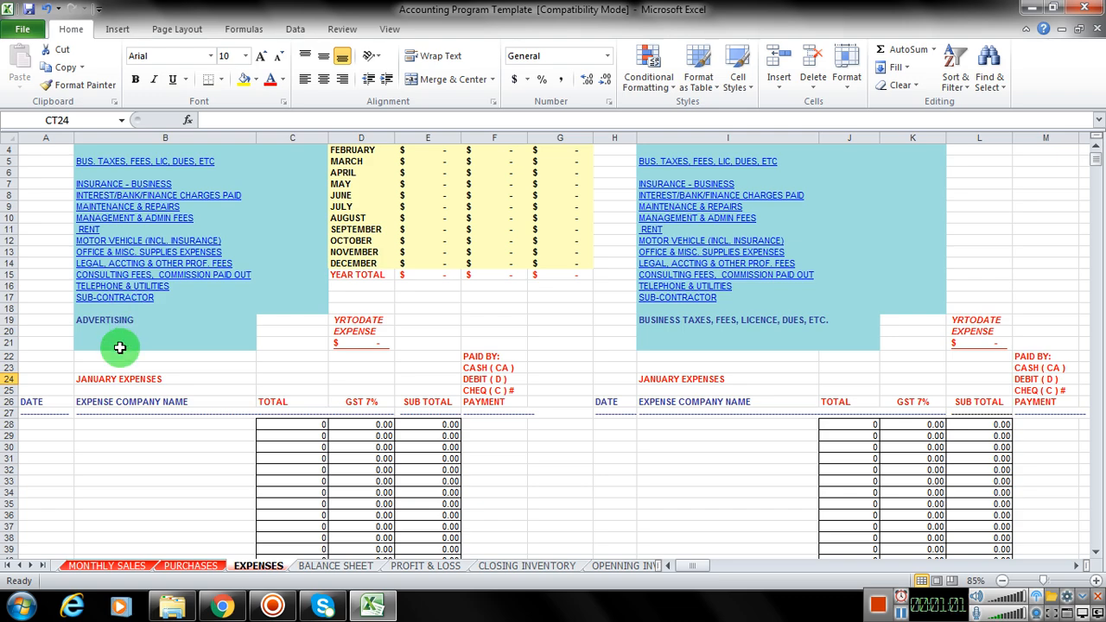
scroll(134, 452, down, 7)
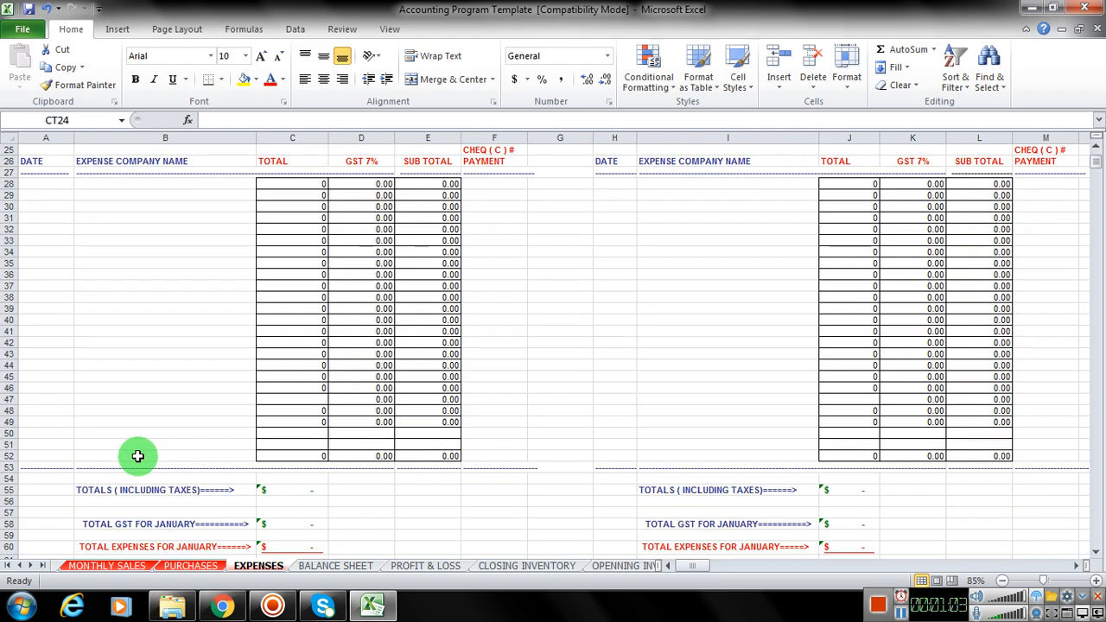
scroll(190, 451, up, 5)
scroll(657, 346, up, 1)
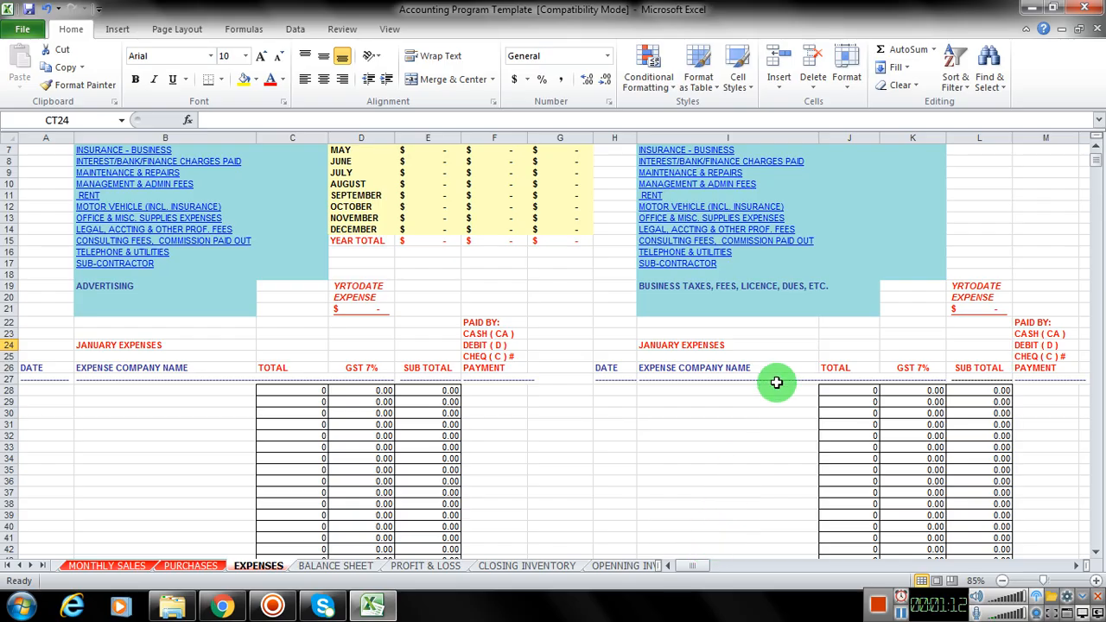
scroll(762, 413, down, 2)
Step: Examine the expense tables along row 24, from the gas expense block at column CV back to Advertising
mouse_move(702, 567)
mouse_down()
mouse_move(729, 564)
mouse_move(704, 556)
mouse_up()
key(Right)
key(Right)
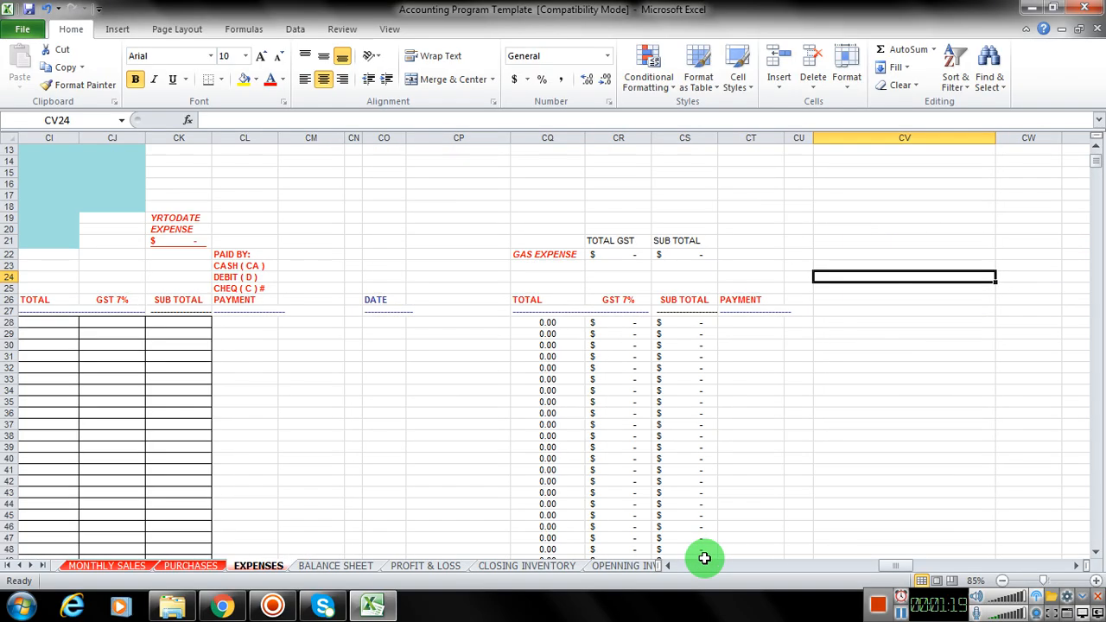
key(Left)
key(Left)
key(Left)
key(Left)
key(Left)
key(Left)
key(Left)
key(Left)
key(Left)
key(Left)
key(Left)
key(Left)
key(Left)
key(Left)
key(Left)
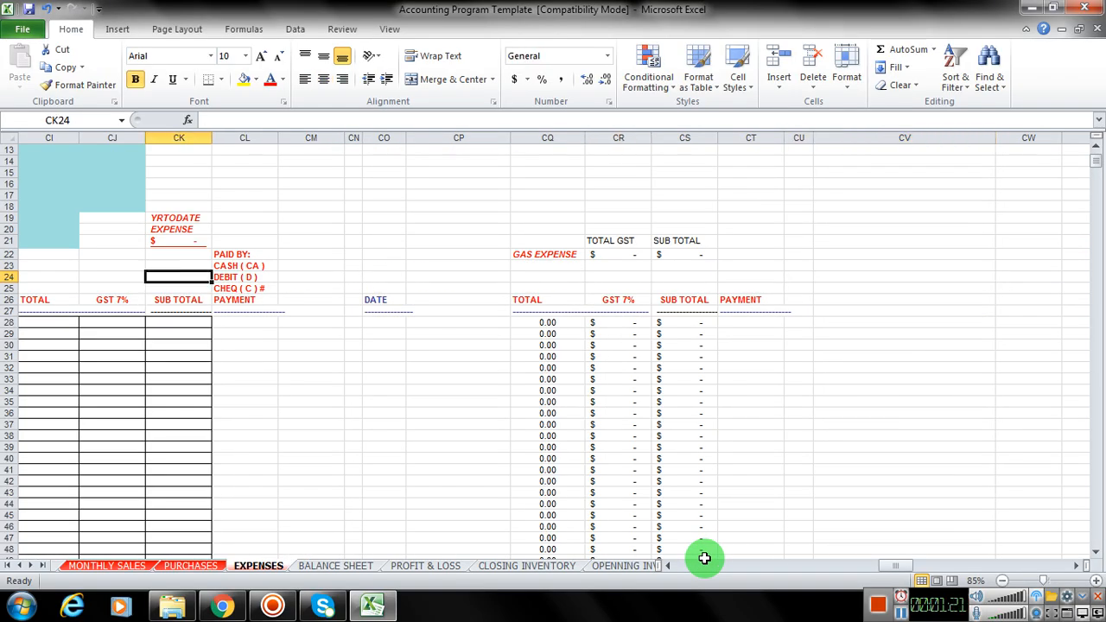
key(Left)
key(Left)
key(Left)
key(Left)
key(Left)
key(Left)
key(Left)
key(Left)
key(Left)
key(Left)
key(Left)
key(Left)
key(Left)
key(Left)
key(Left)
key(Left)
key(Left)
key(Left)
key(Left)
key(Left)
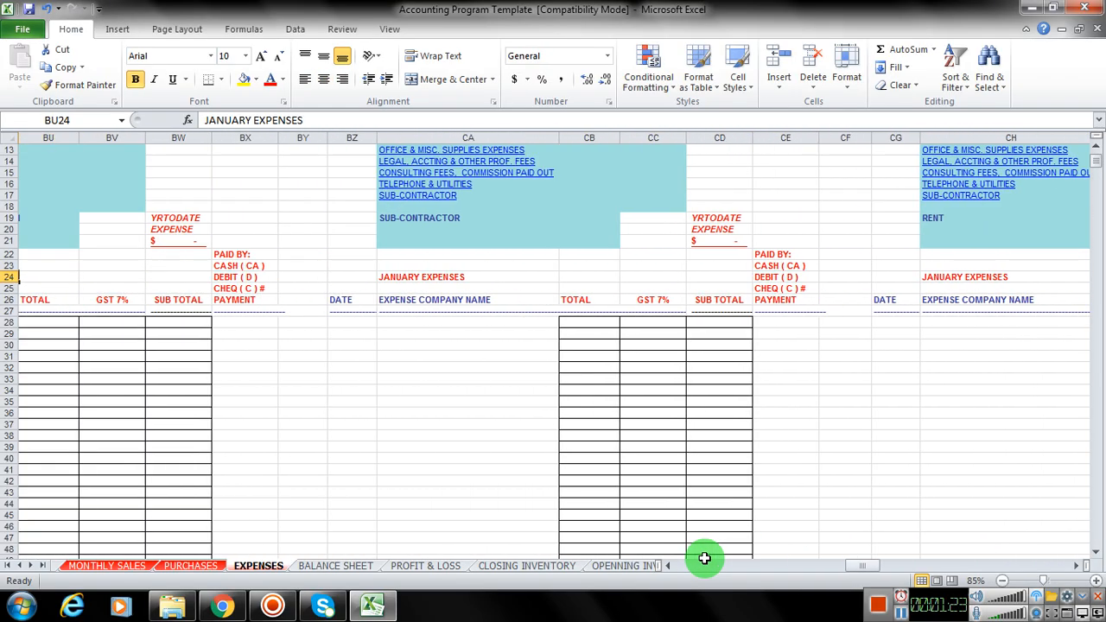
key(Left)
key(Left)
key(Left)
key(Left)
key(Left)
key(Left)
key(Left)
key(Left)
key(Left)
key(Left)
key(Left)
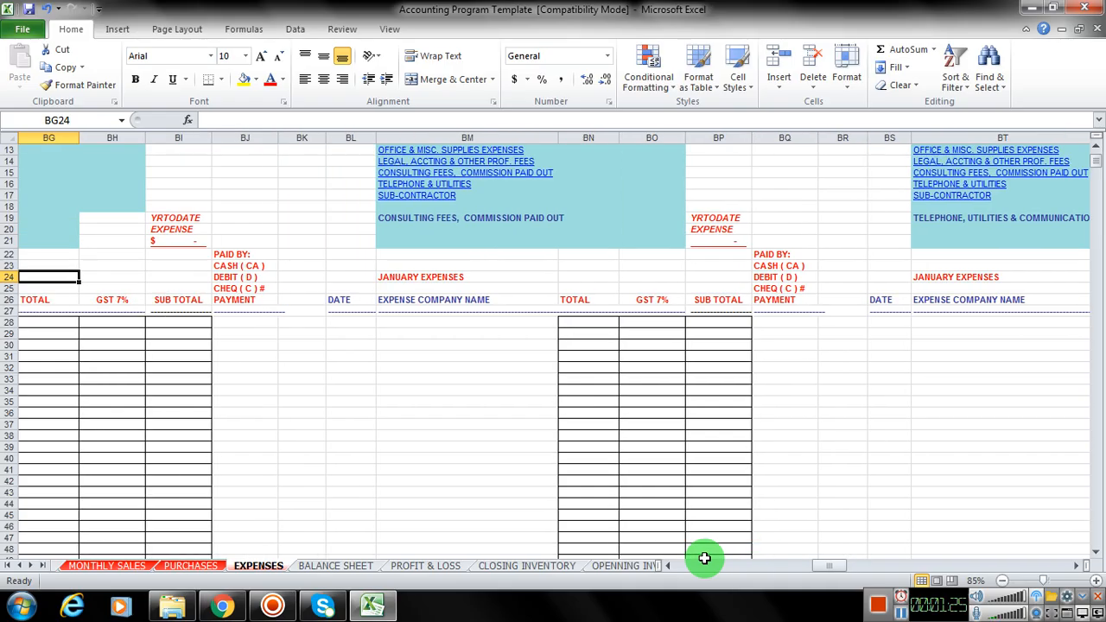
key(Left)
key(Left)
key(Left)
key(Left)
key(Left)
key(Left)
key(Left)
key(Left)
key(Left)
key(Left)
key(Left)
key(Left)
key(Left)
key(Left)
key(Left)
key(Left)
key(Left)
key(Left)
key(Left)
key(Left)
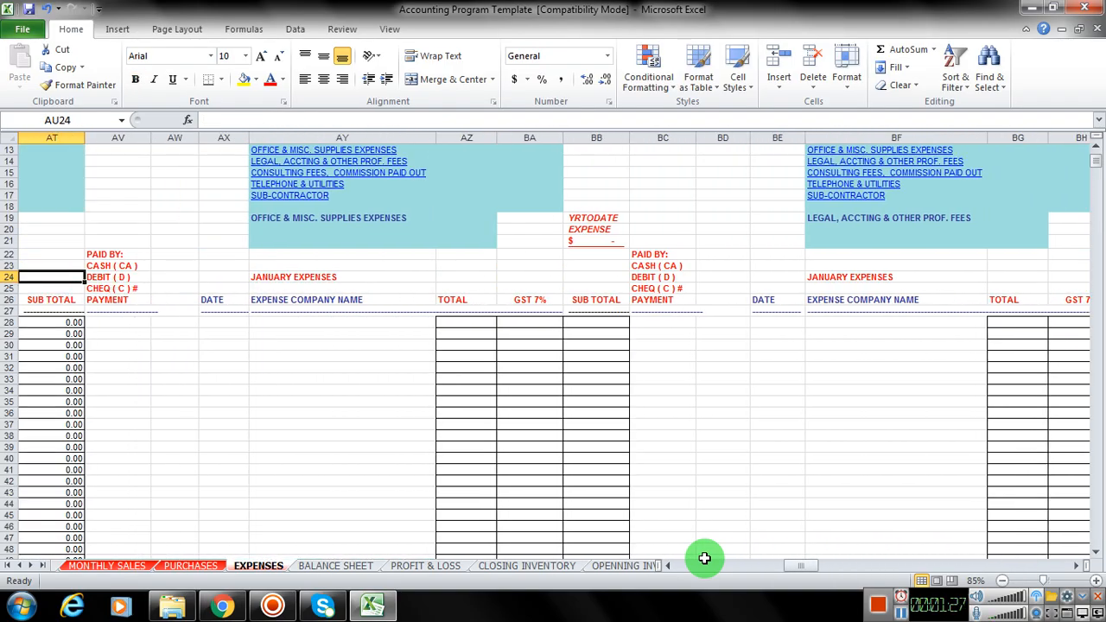
key(Left)
key(Left)
key(Left)
key(Left)
key(Left)
key(Left)
key(Left)
key(Left)
key(Left)
key(Left)
key(Left)
key(Left)
key(Left)
key(Left)
key(Left)
key(Left)
key(Left)
key(Left)
key(Left)
key(Left)
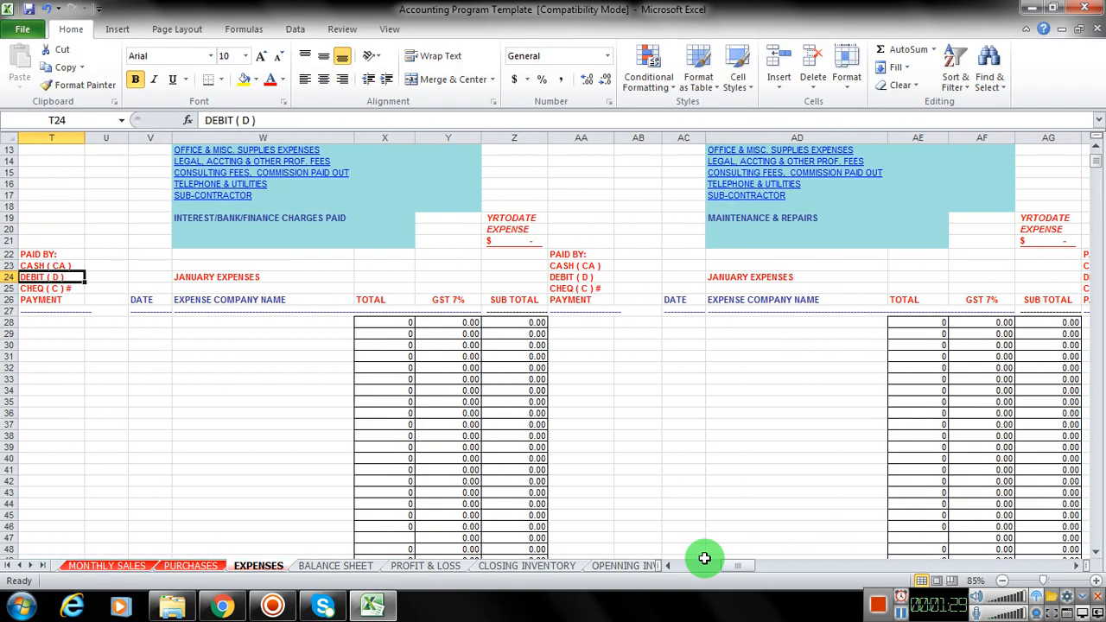
key(Left)
key(Left)
key(Left)
key(Left)
key(Left)
key(Left)
key(Left)
key(Left)
key(Left)
Step: Examine the January expense tables along row 24, from Advertising through business taxes, insurance and finance charges to Maintenance & Repairs
key(Right)
key(Right)
key(Right)
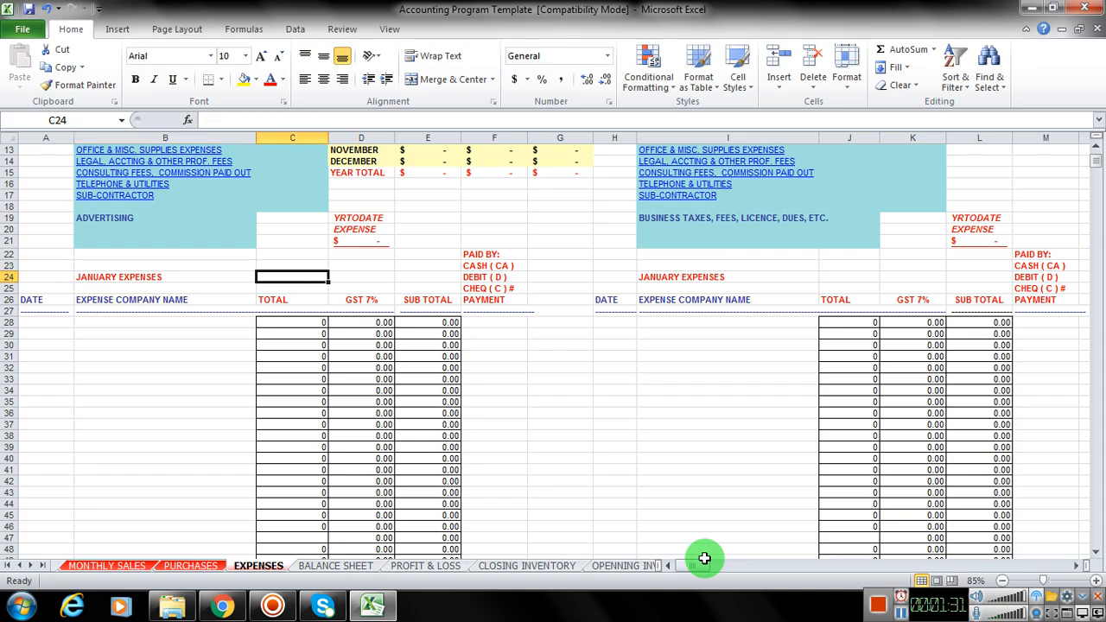
key(Right)
key(Right)
key(Right)
key(Right)
key(Right)
key(Right)
key(Right)
key(Right)
key(Right)
key(Right)
key(Right)
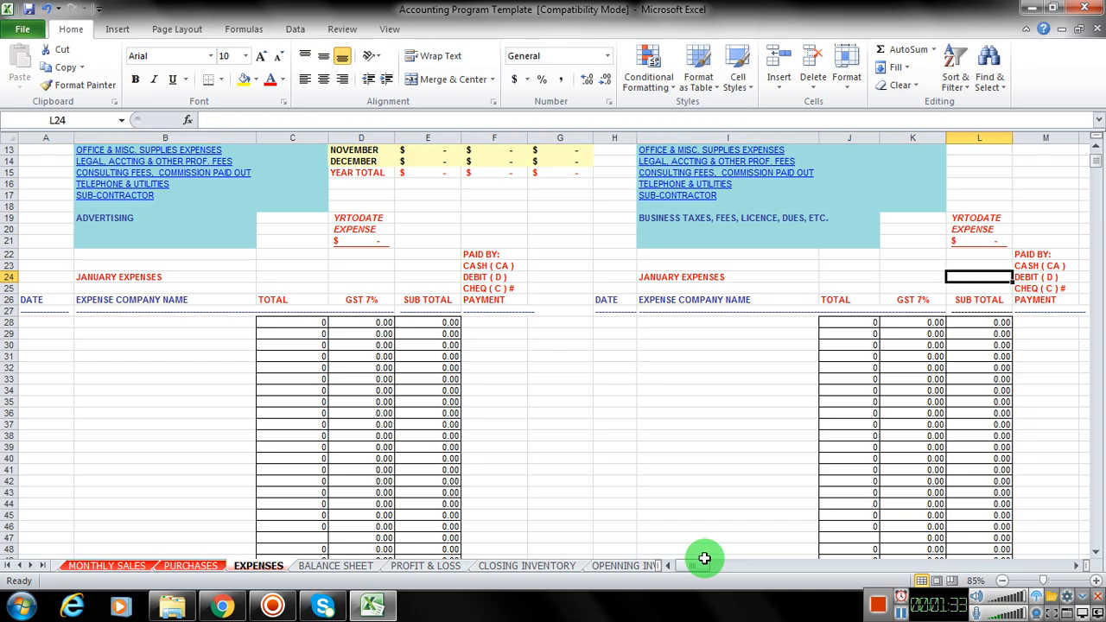
key(Right)
key(Right)
key(Right)
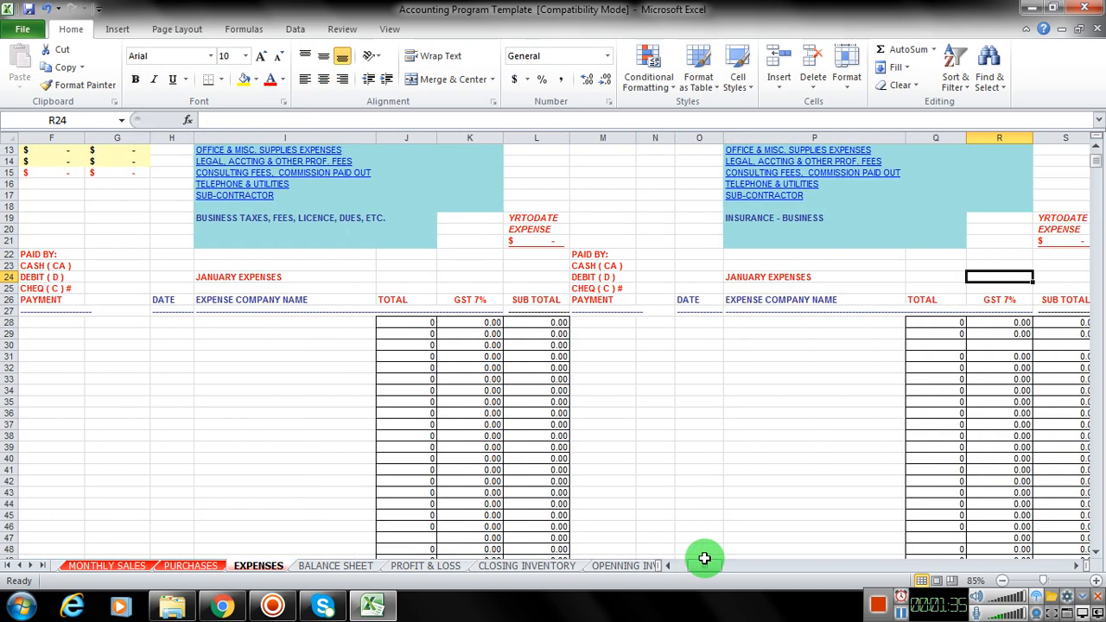
key(Right)
key(Right)
key(Right)
key(Right)
key(Right)
key(Right)
key(Right)
key(Right)
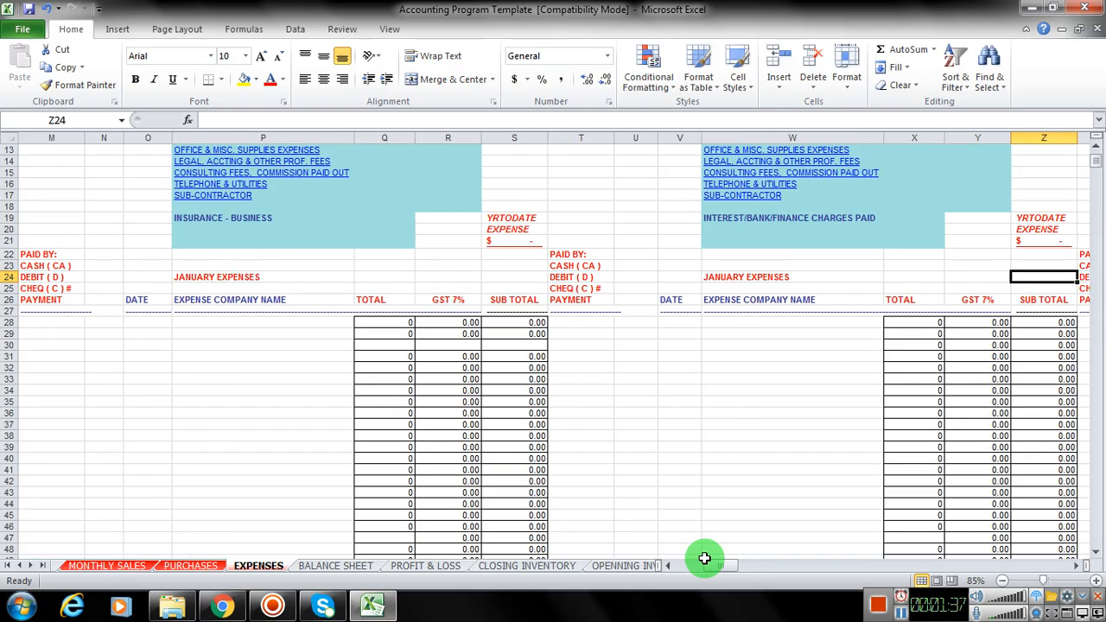
key(Right)
key(Right)
key(Right)
key(Right)
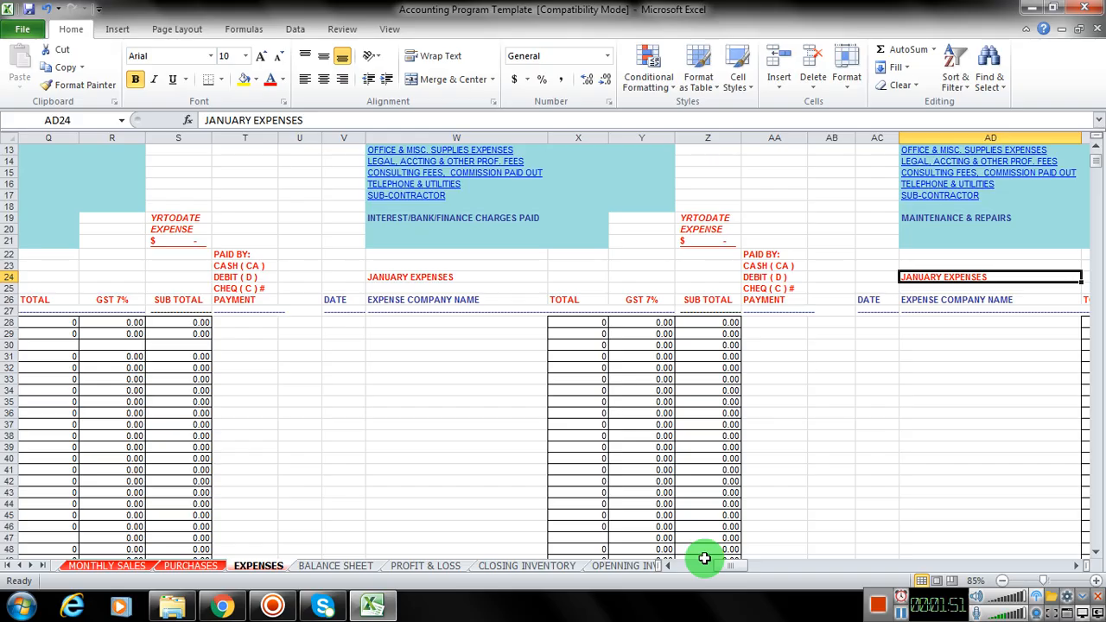
Step: Examine the management fees, motor vehicle, office supplies and legal and accounting expense tables along row 24
key(Right)
key(Right)
key(Right)
key(Right)
key(Right)
key(Right)
key(Right)
key(Right)
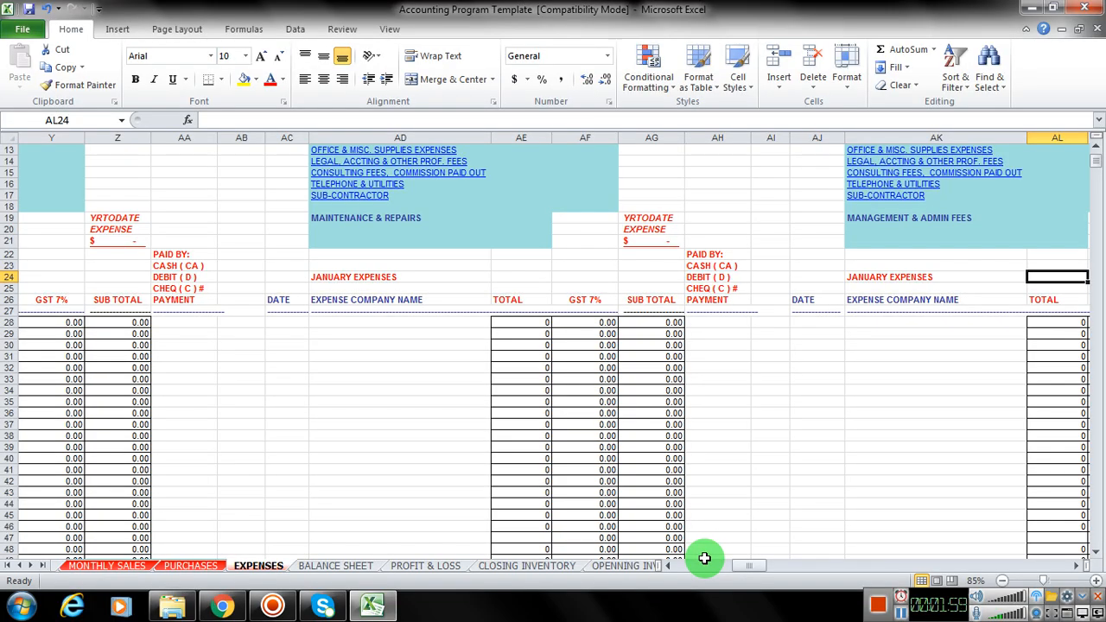
key(Right)
key(Right)
key(Right)
key(Right)
key(Right)
key(Right)
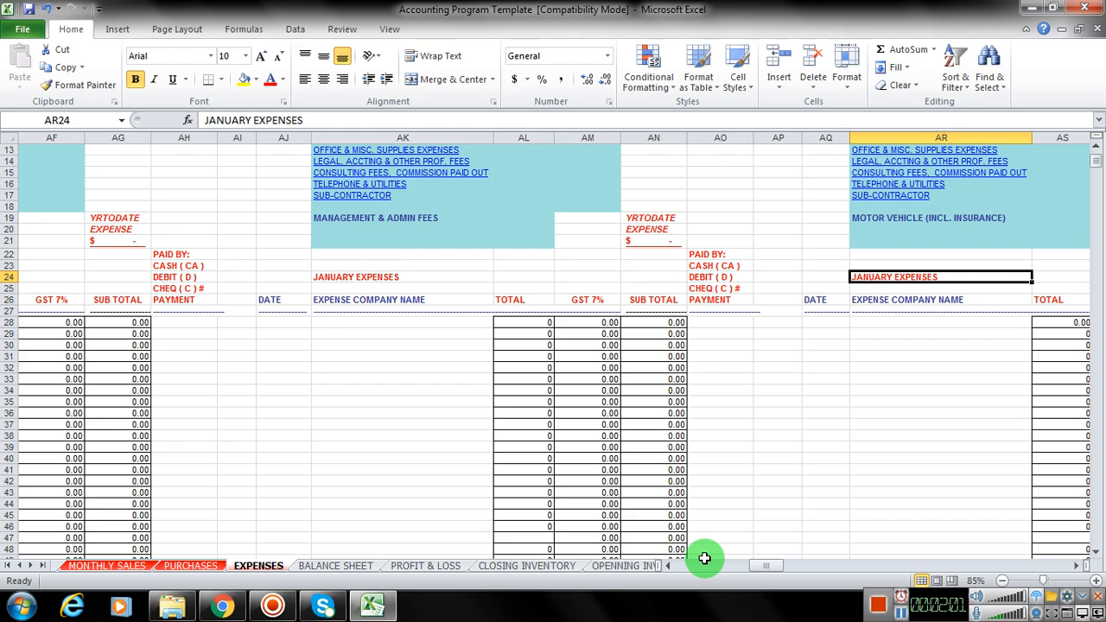
key(Right)
key(Right)
key(Right)
key(Right)
key(Right)
key(Right)
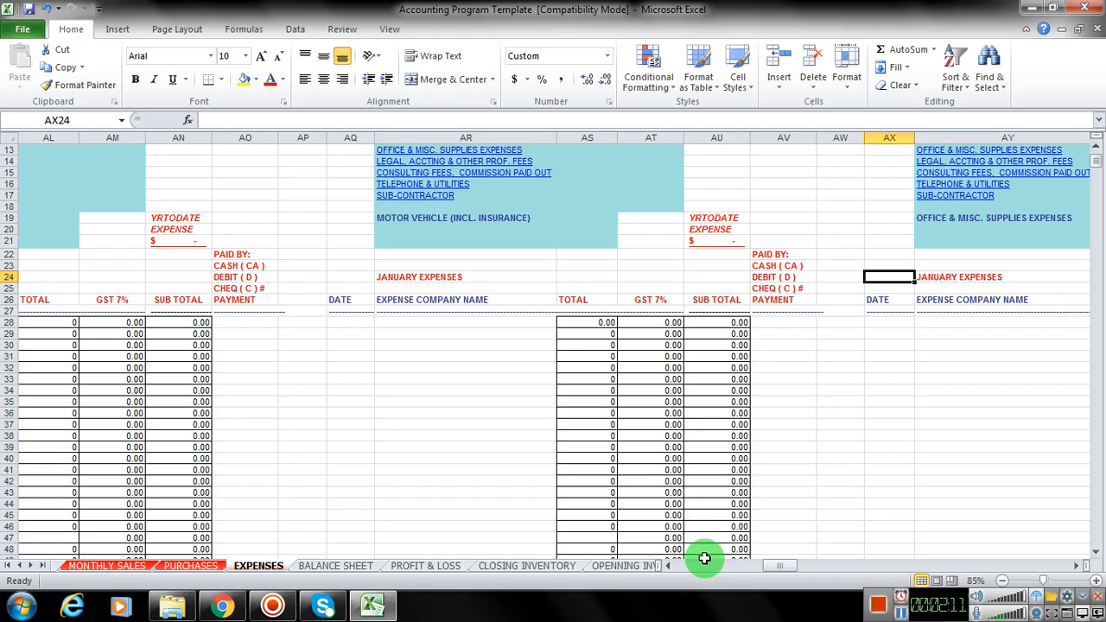
key(Right)
key(Right)
key(Right)
key(Right)
key(Right)
key(Right)
key(Right)
key(Right)
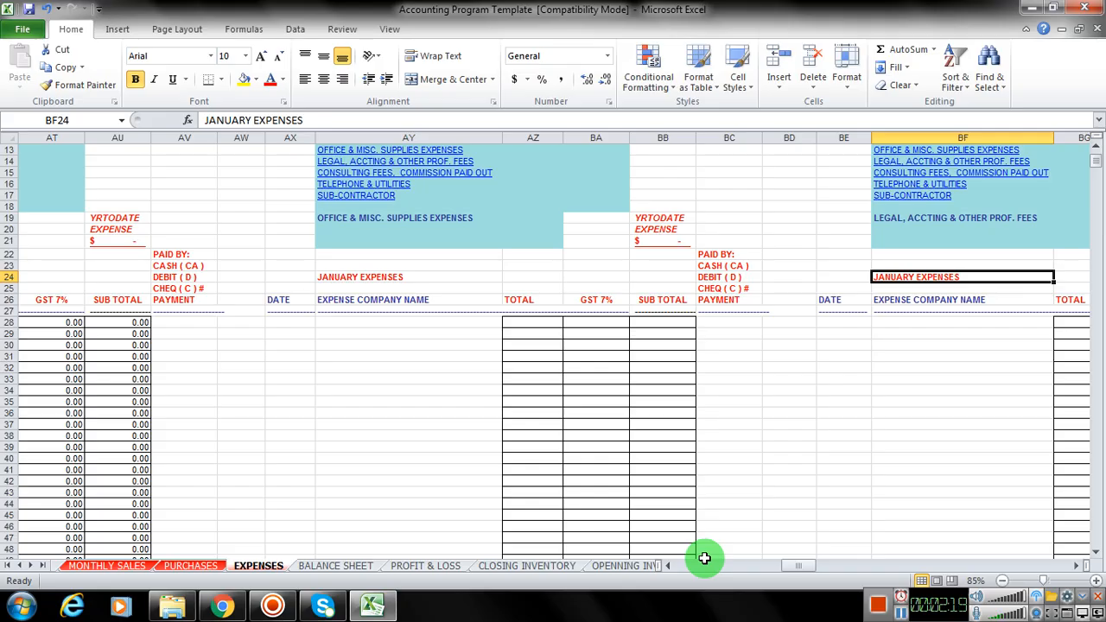
key(Right)
key(Right)
key(Right)
key(Right)
key(Right)
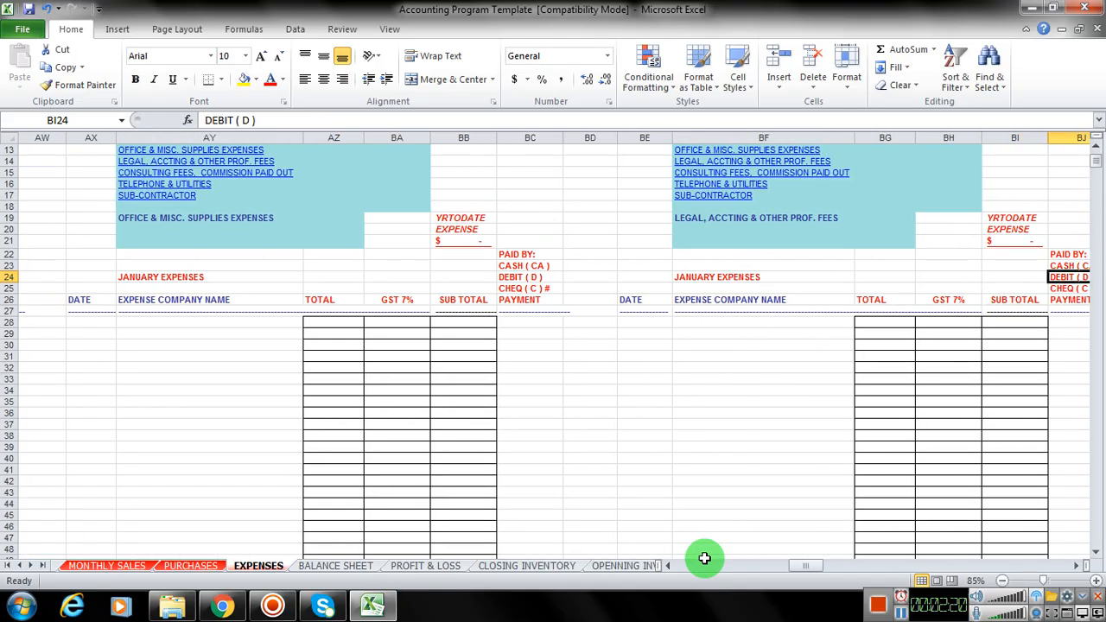
Step: Examine the consulting fees, telephone and utilities, and sub-contractor expense tables along row 24
key(Right)
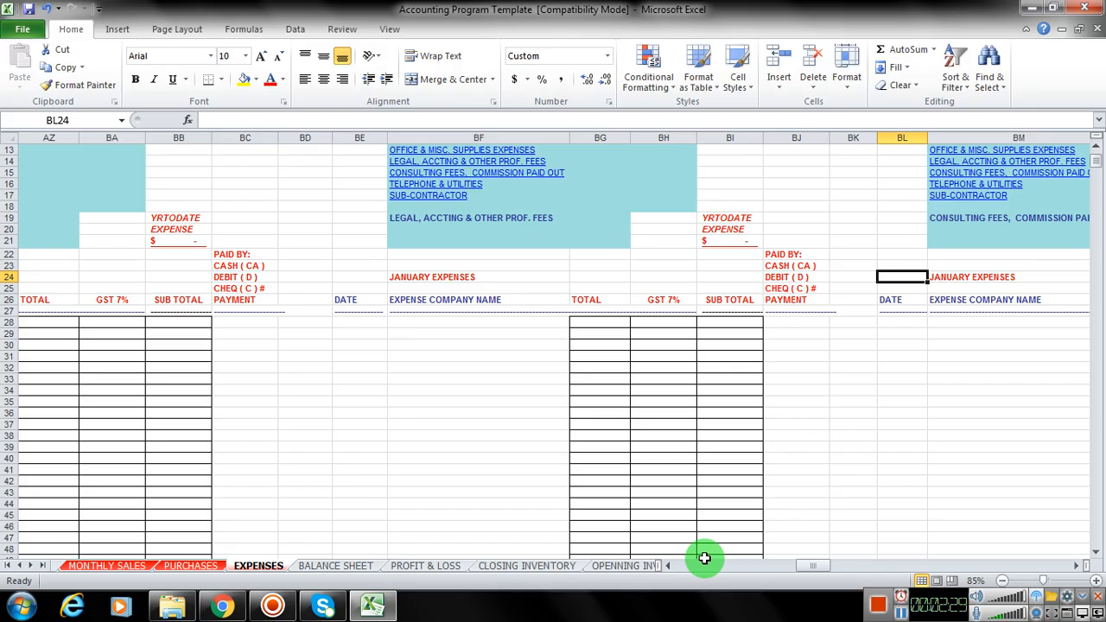
key(Right)
key(Right)
key(Right)
key(Right)
key(Right)
key(Right)
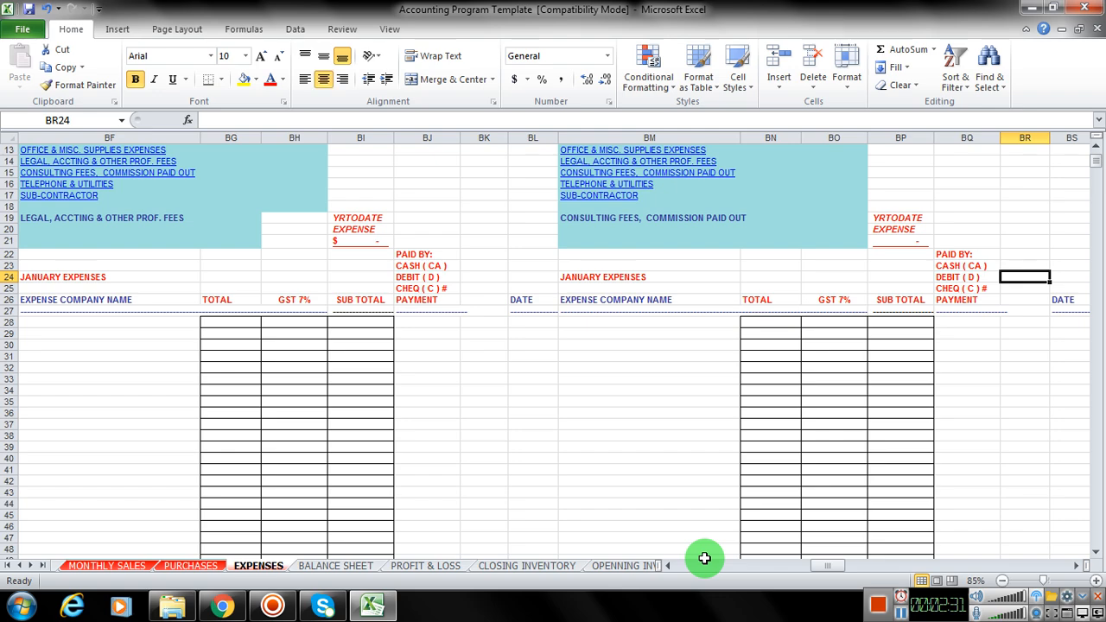
key(Right)
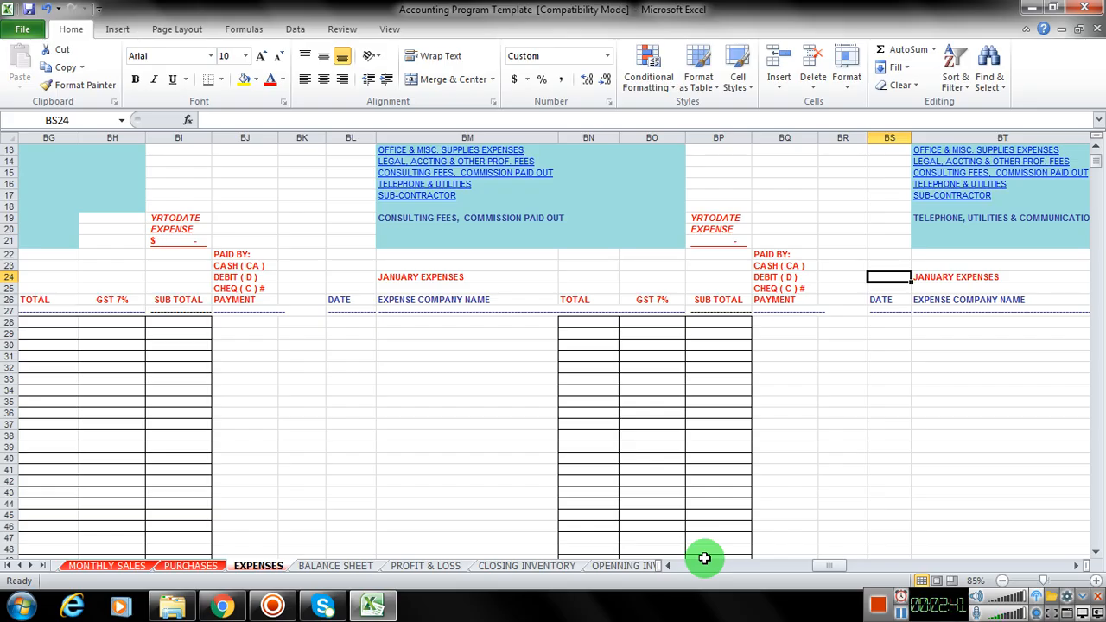
key(Right)
key(Right)
key(Right)
key(Right)
key(Right)
key(Right)
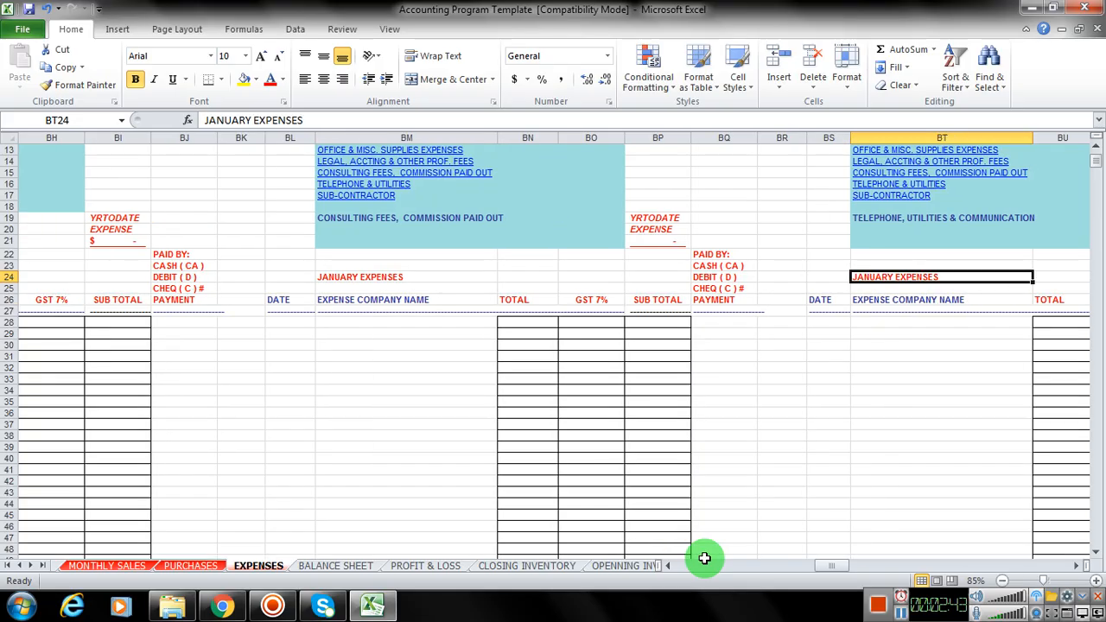
key(Right)
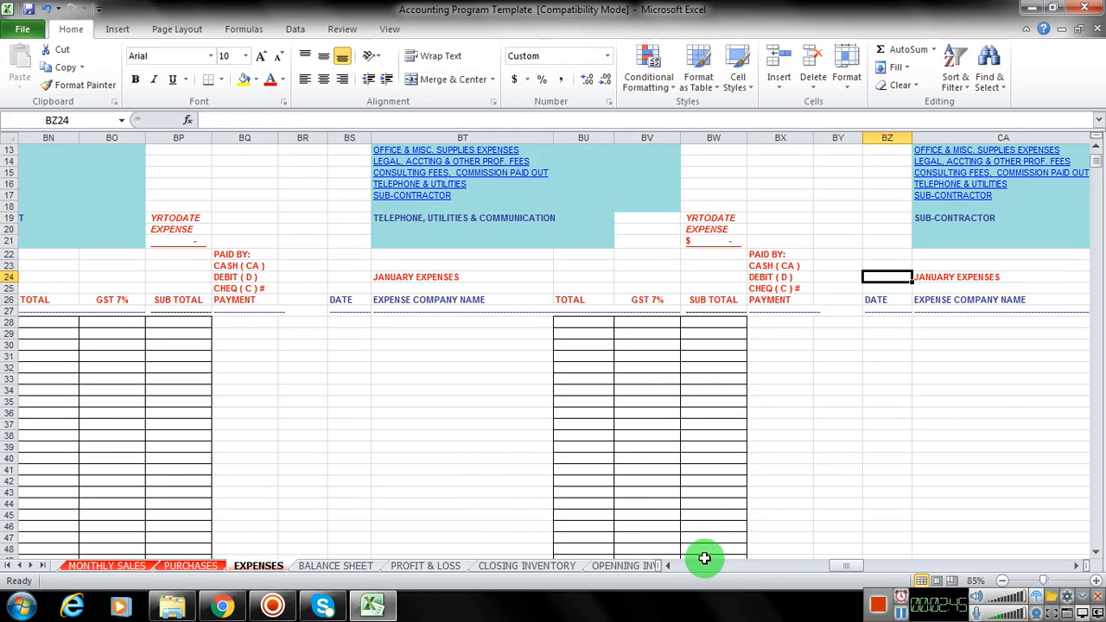
key(Right)
key(Right)
key(Right)
key(Right)
key(Right)
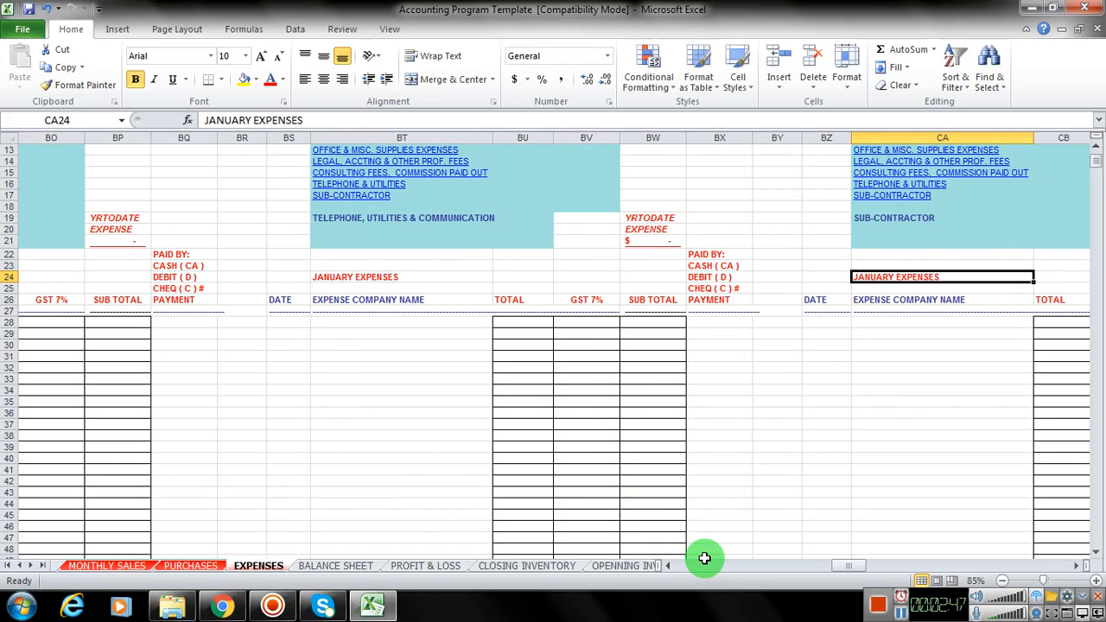
key(Right)
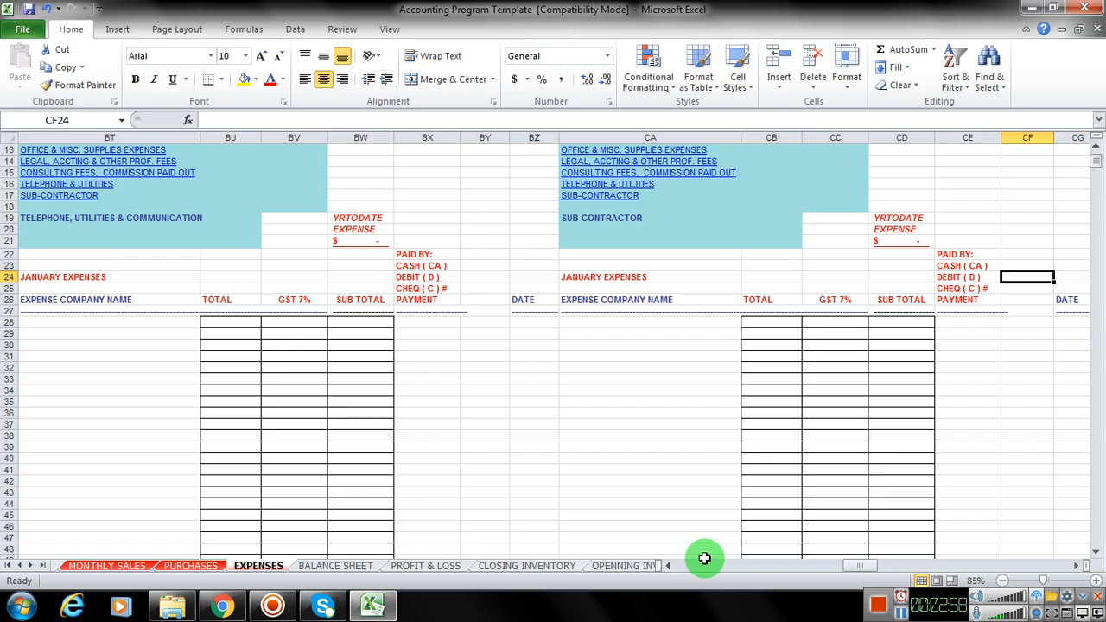
Step: Examine the rent table and the gas expense block along row 24, up to column CV
key(Right)
key(Right)
key(Right)
key(Right)
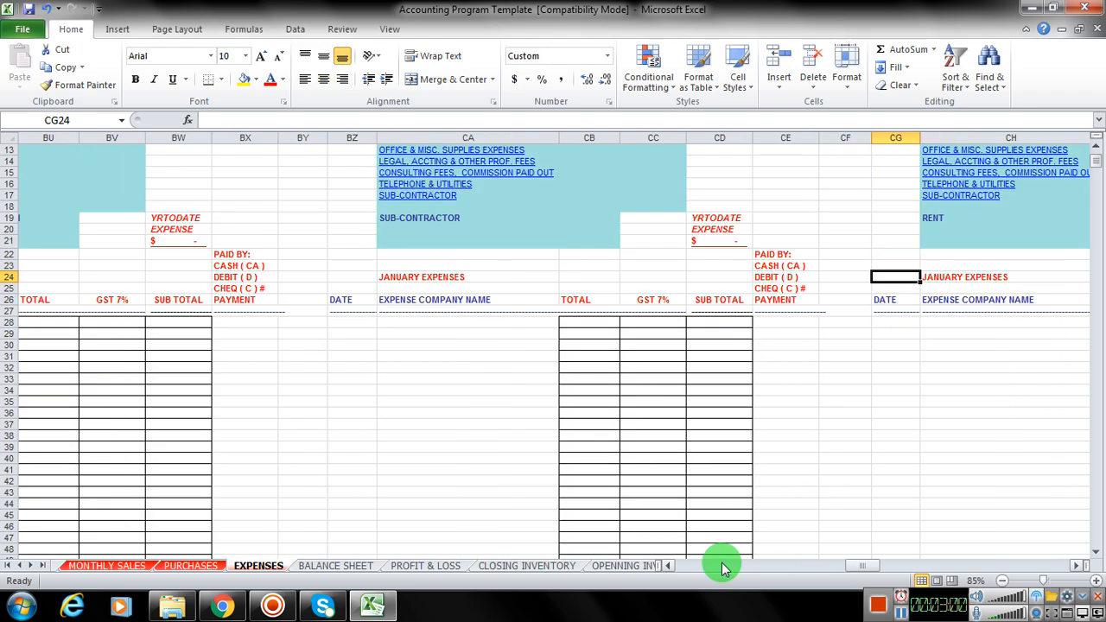
key(Right)
key(Right)
key(Right)
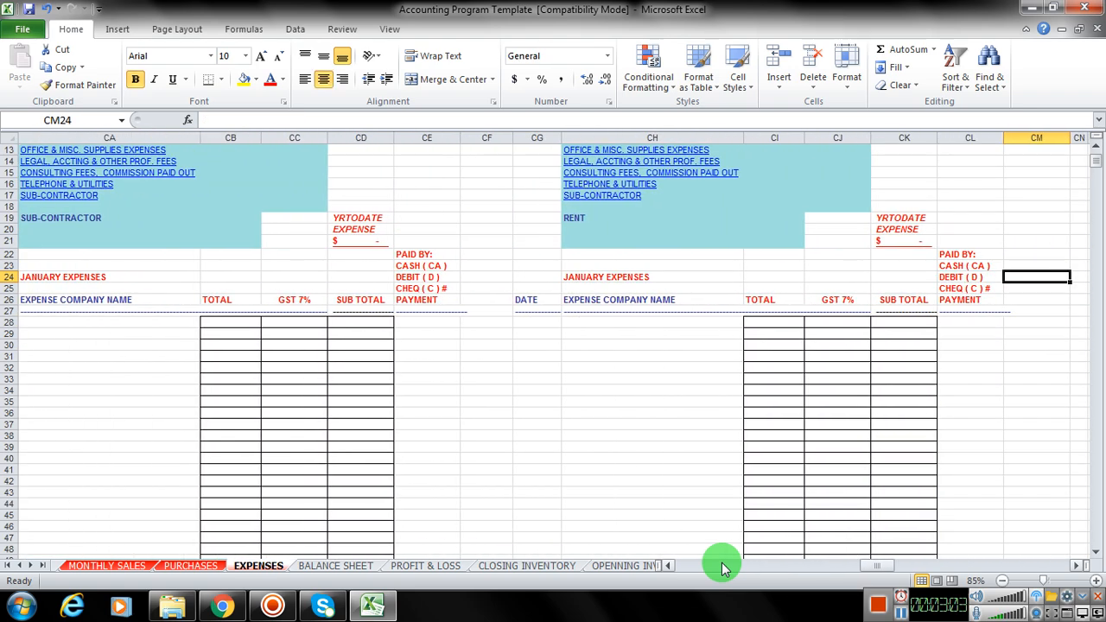
key(Right)
key(Right)
key(Right)
key(Right)
key(Right)
key(Right)
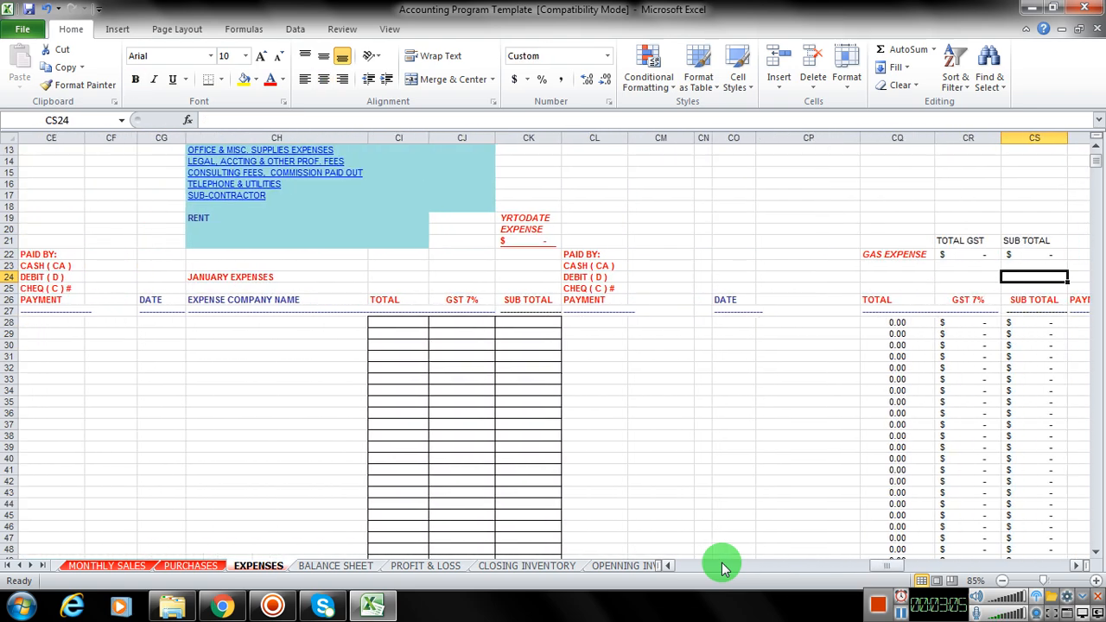
key(Right)
key(Right)
key(Right)
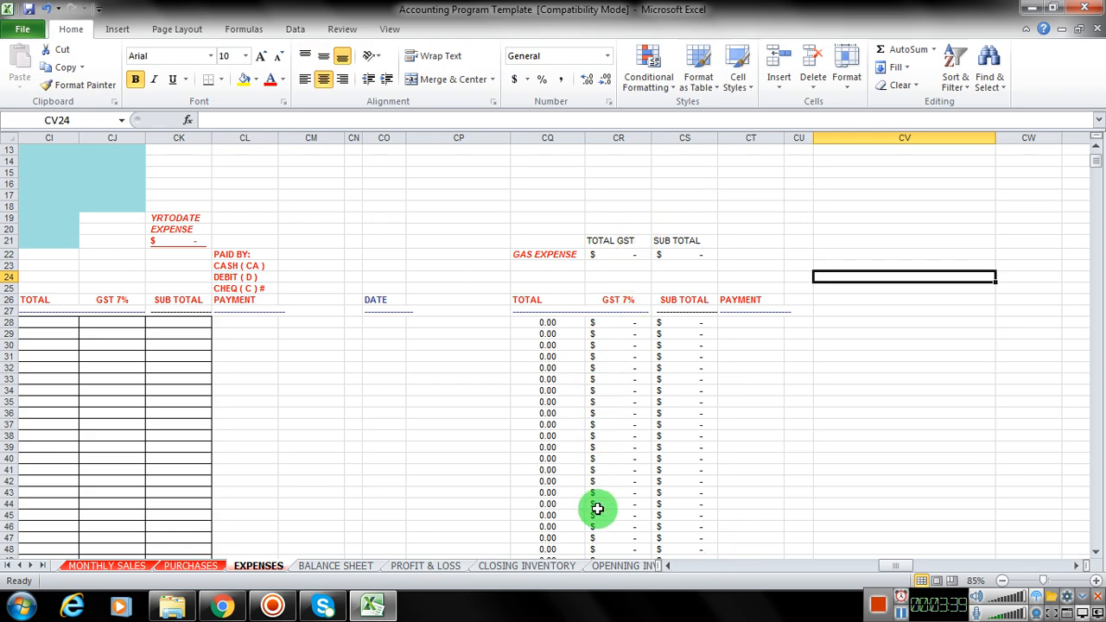
Step: Review the Advertising column's January, February and following monthly tables and totals, ending at the expense menu in row 1
drag(894, 567, 648, 565)
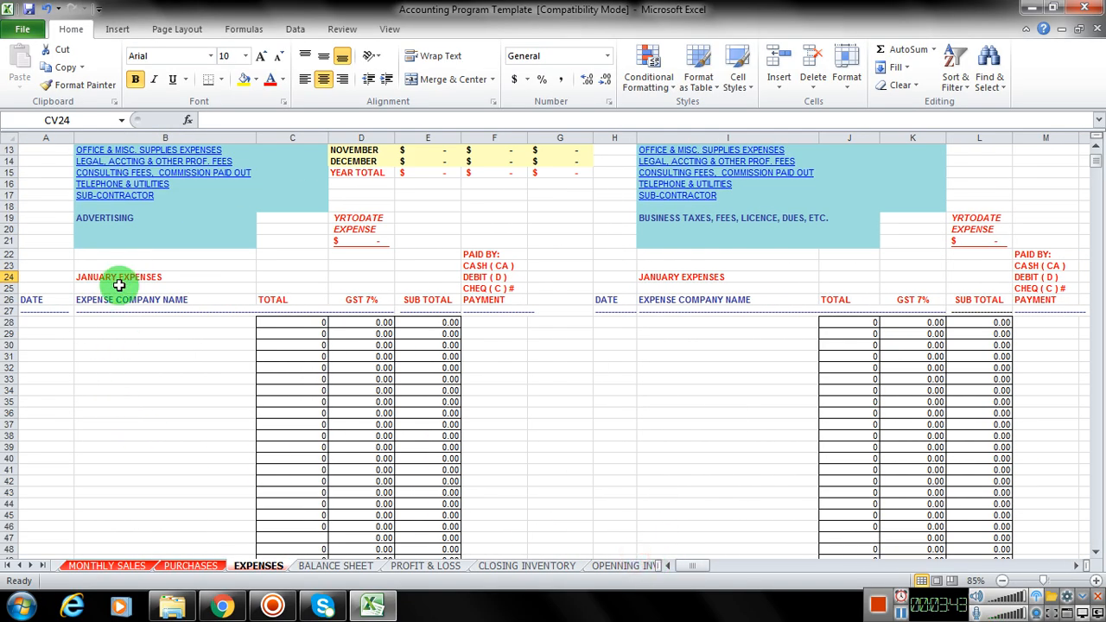
scroll(119, 311, down, 9)
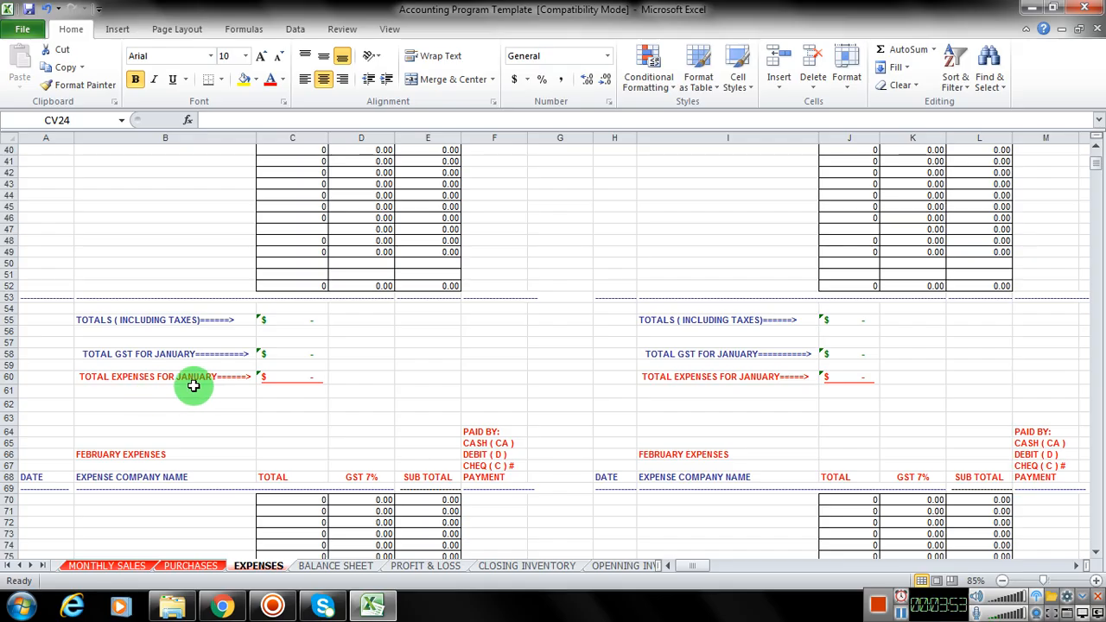
scroll(198, 394, down, 2)
scroll(109, 406, down, 4)
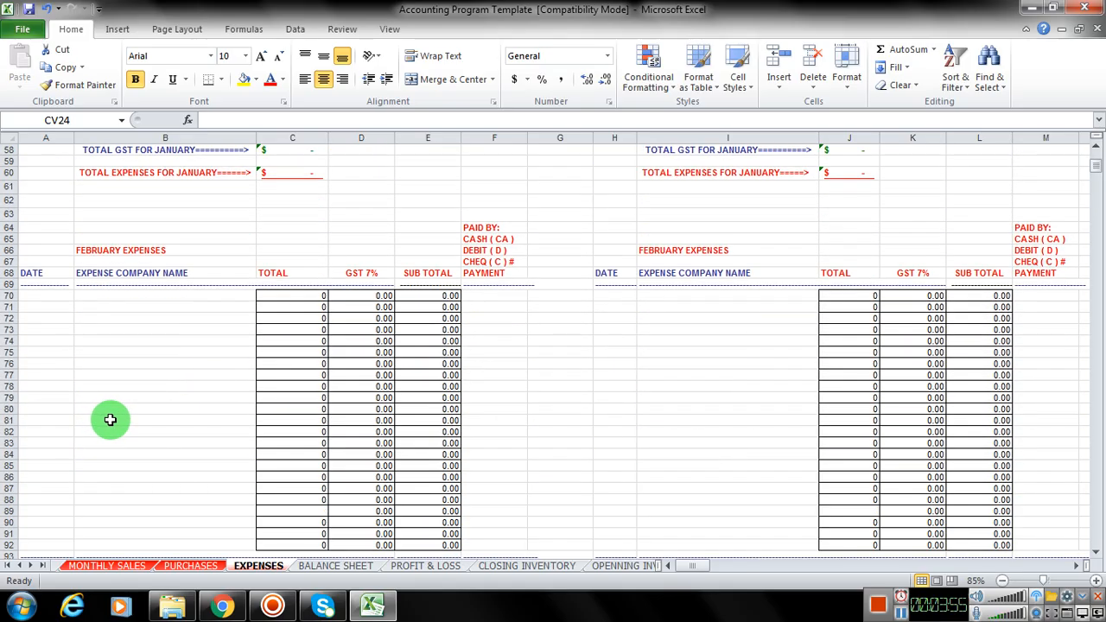
scroll(112, 413, down, 20)
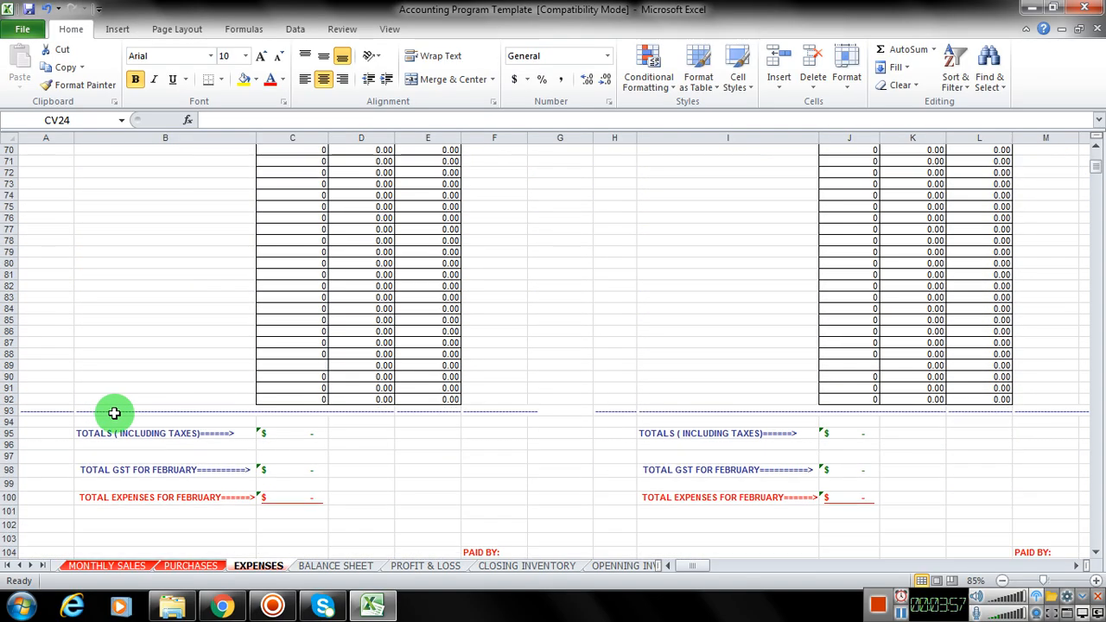
scroll(118, 409, down, 11)
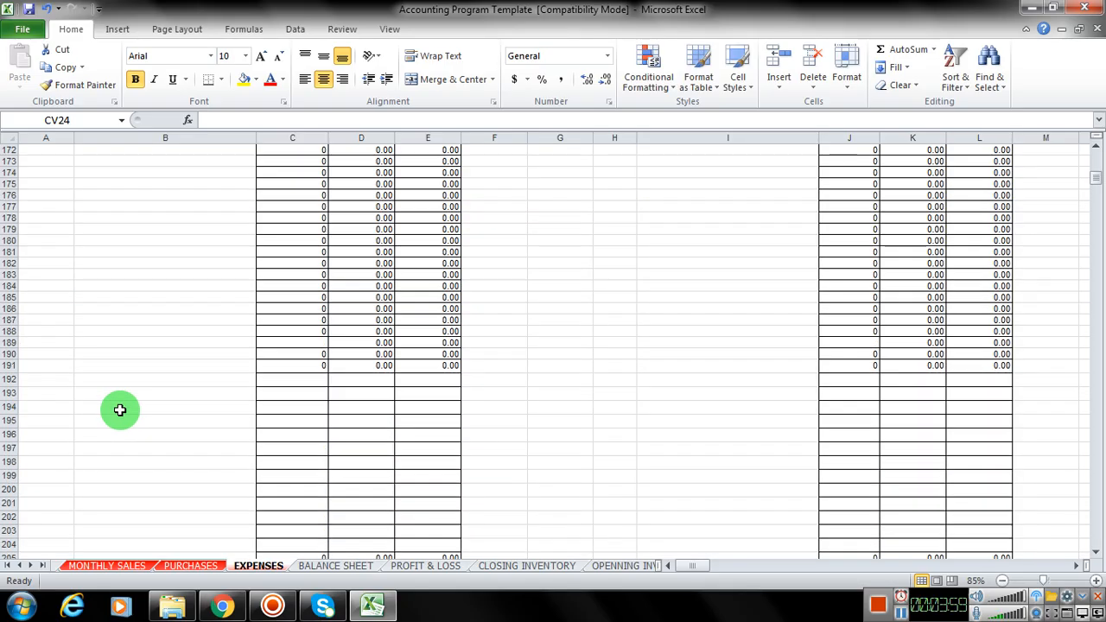
scroll(121, 406, up, 20)
scroll(126, 400, up, 20)
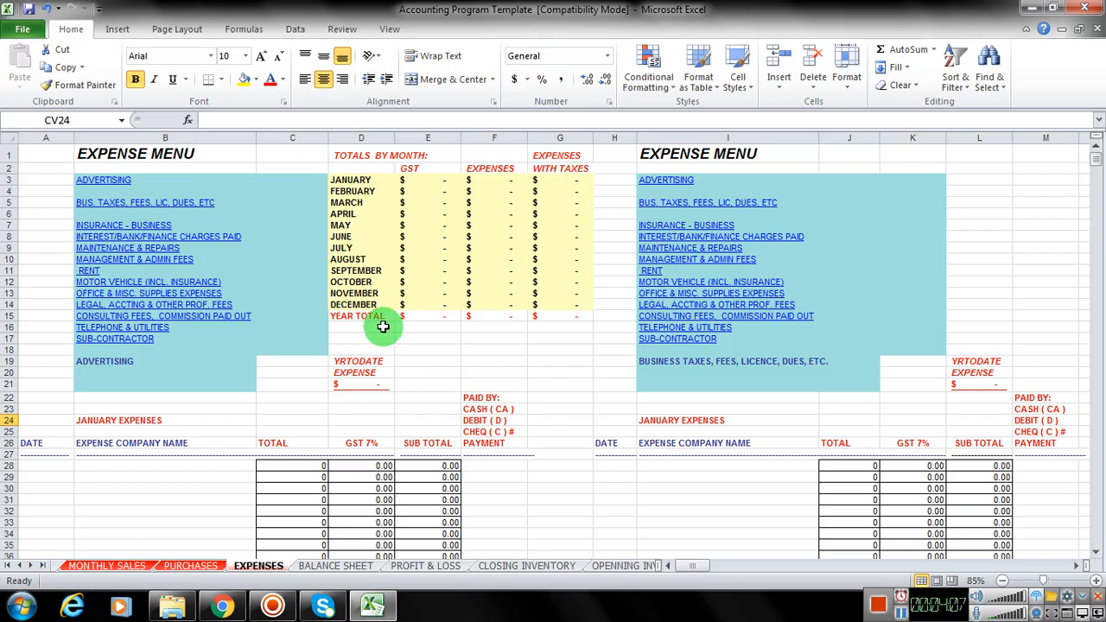
Step: Enter a January advertising expense in row 28 with company name "tv" and a total of 4590
click(120, 466)
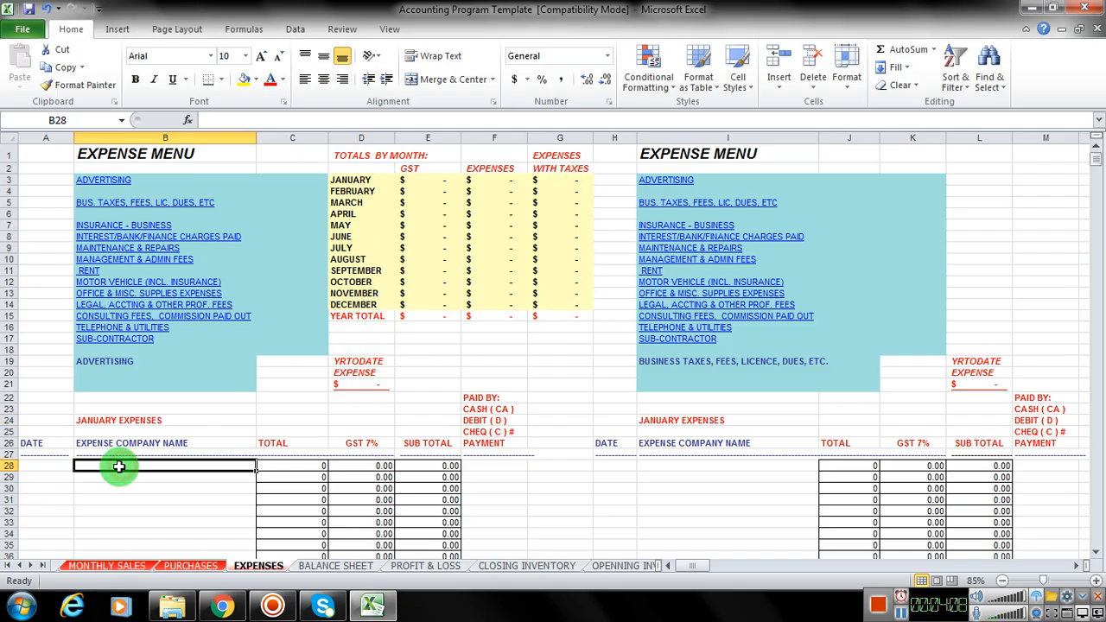
text(t)
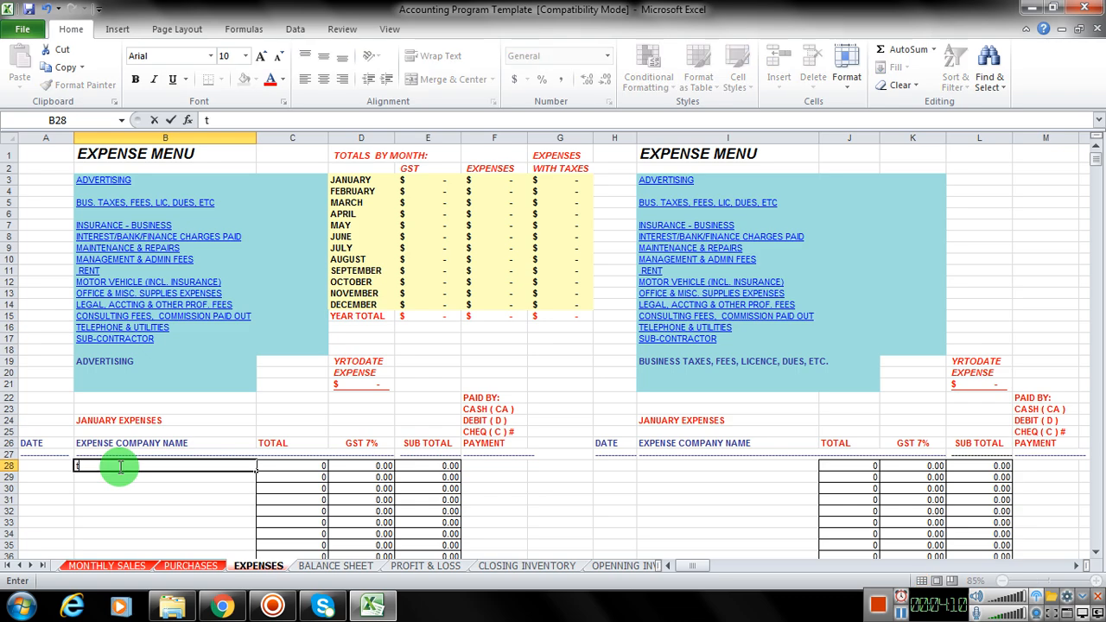
text(v)
key(Tab)
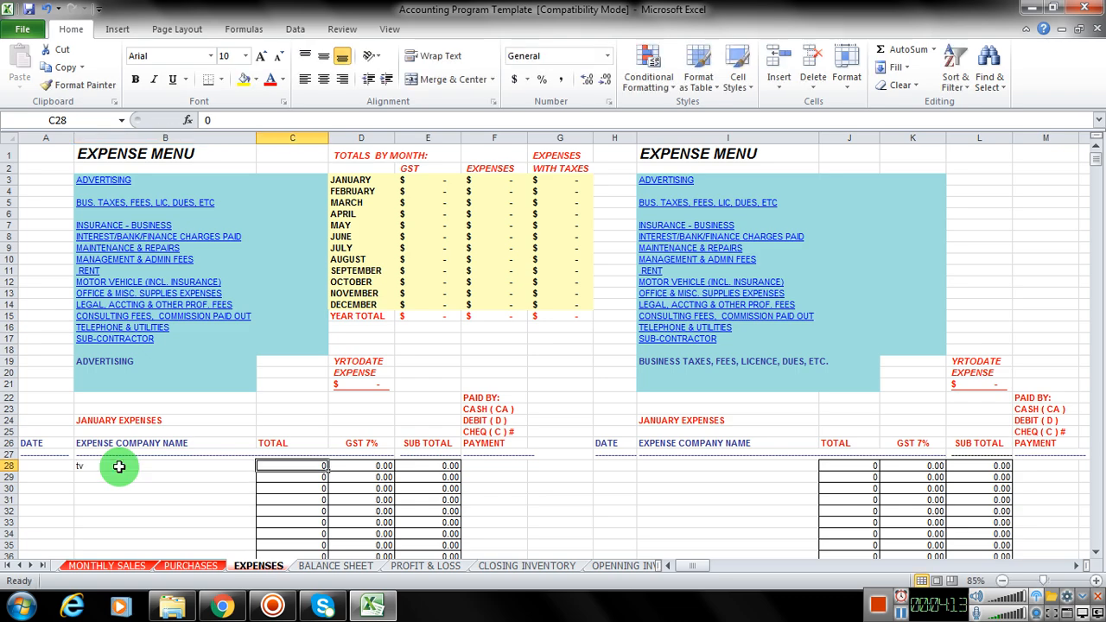
text(459)
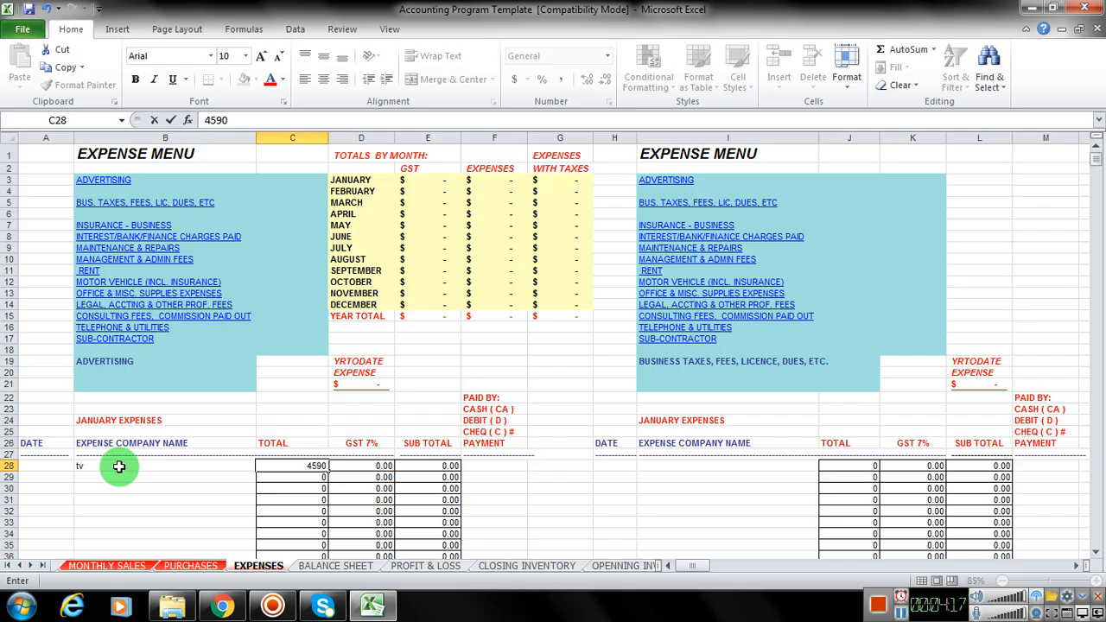
text(0)
key(Return)
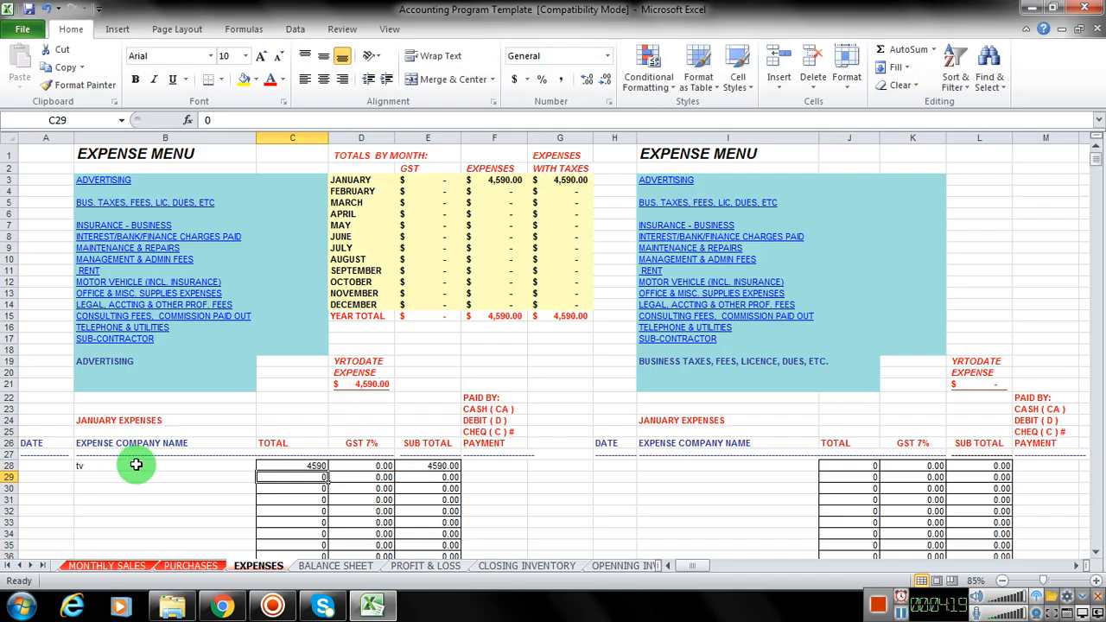
Step: Calculate the GST of the "tv" advertising expense in D28 with the formula =C28*0.16
click(361, 466)
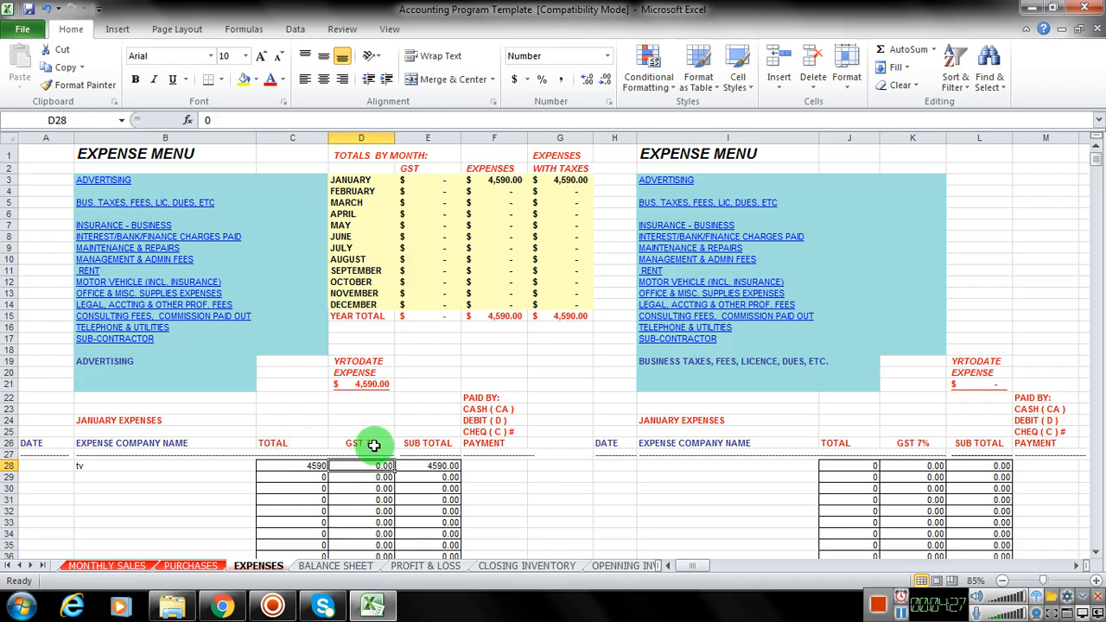
click(221, 119)
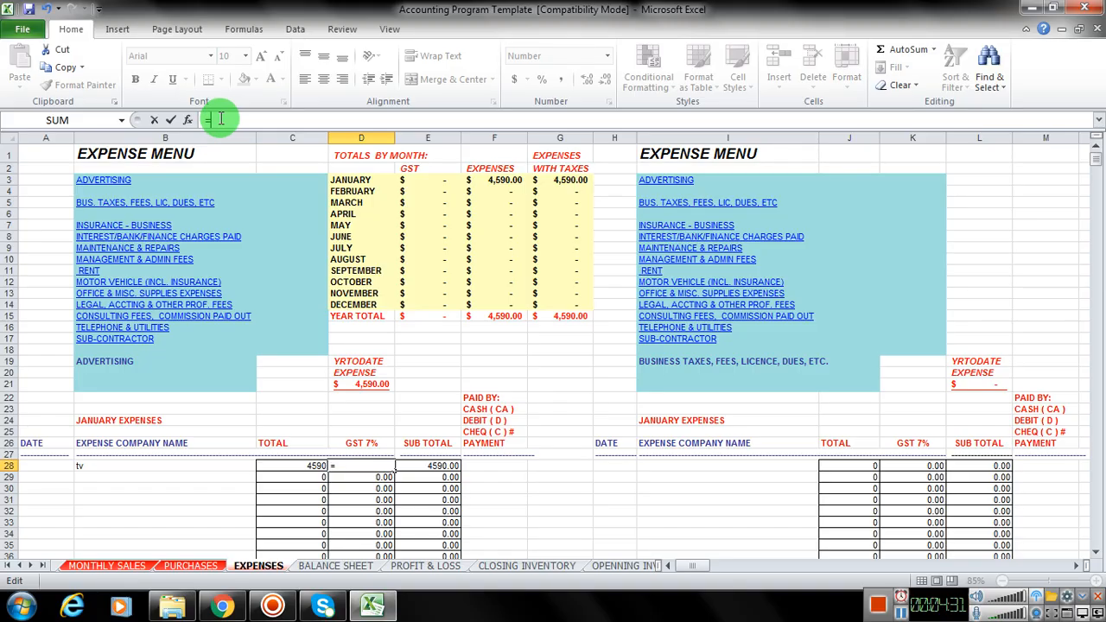
text(=)
click(317, 465)
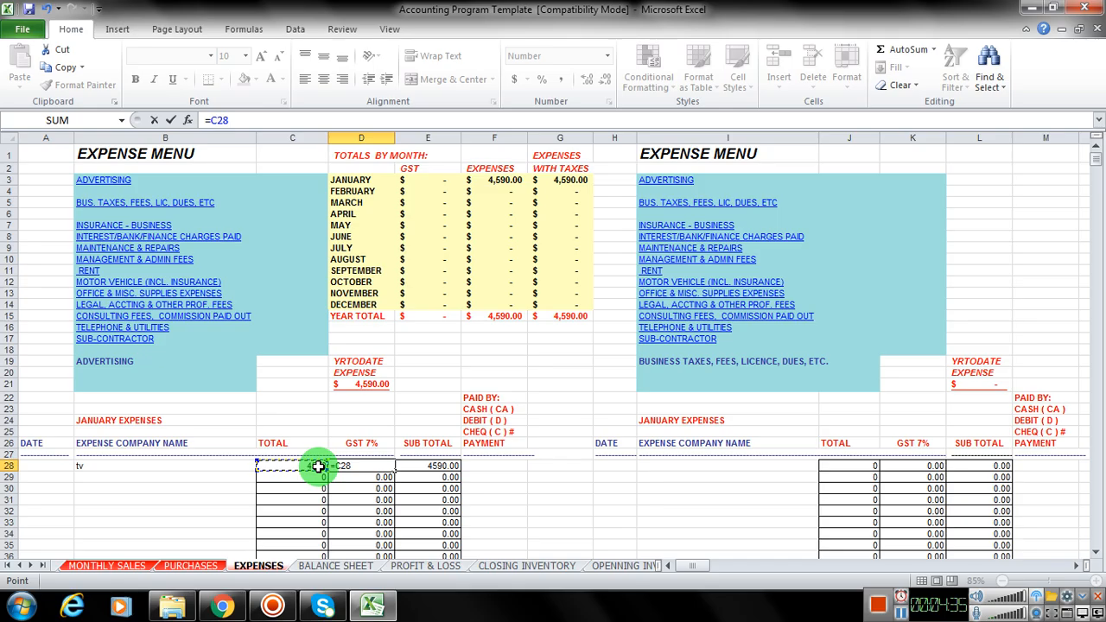
text(*)
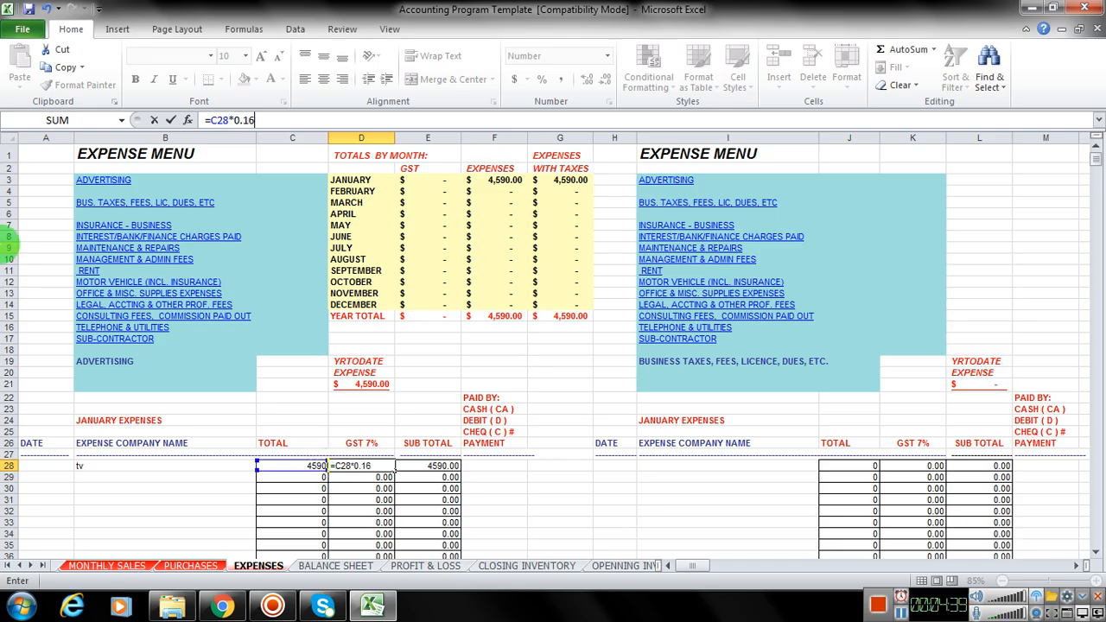
key(Return)
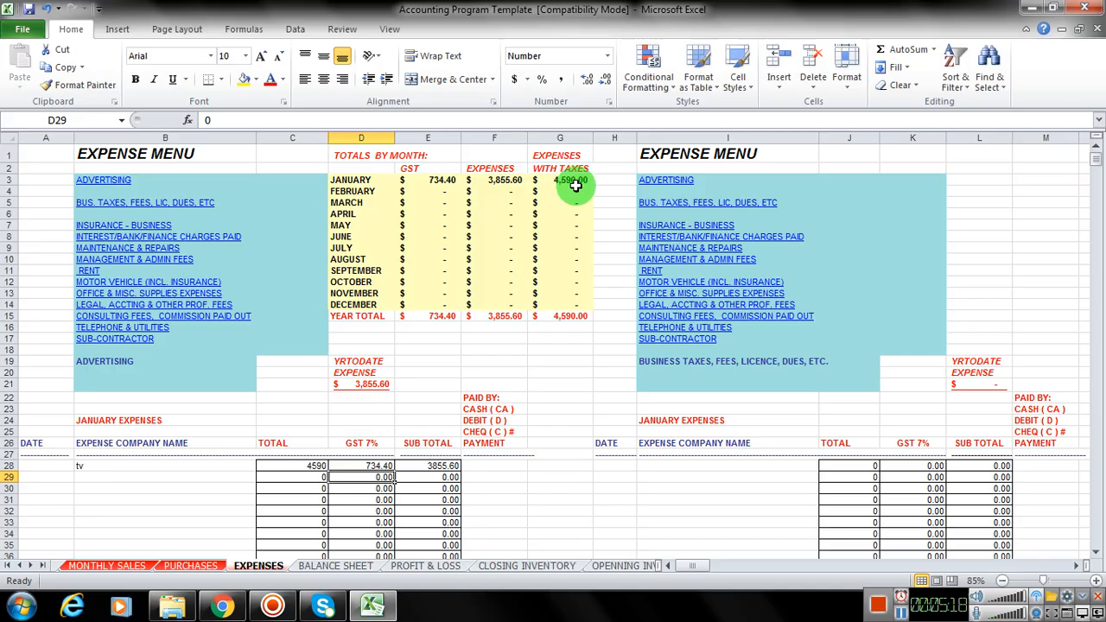
Step: Enter a second January advertising expense in row 29 with a total of 100 and GST of 16
click(292, 477)
text(100)
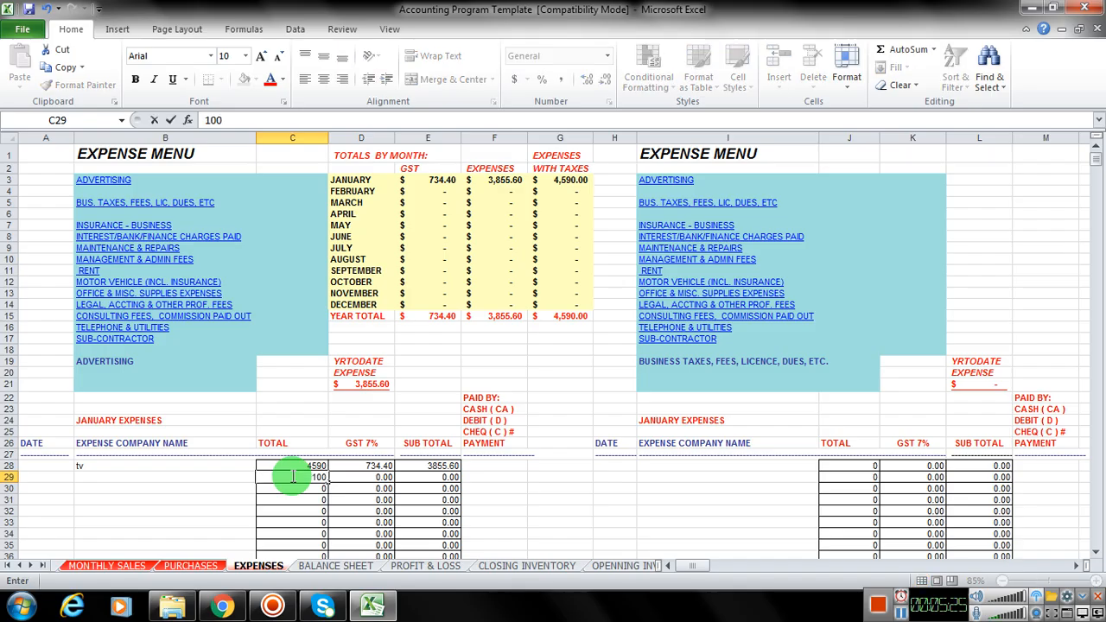
key(Tab)
text(1)
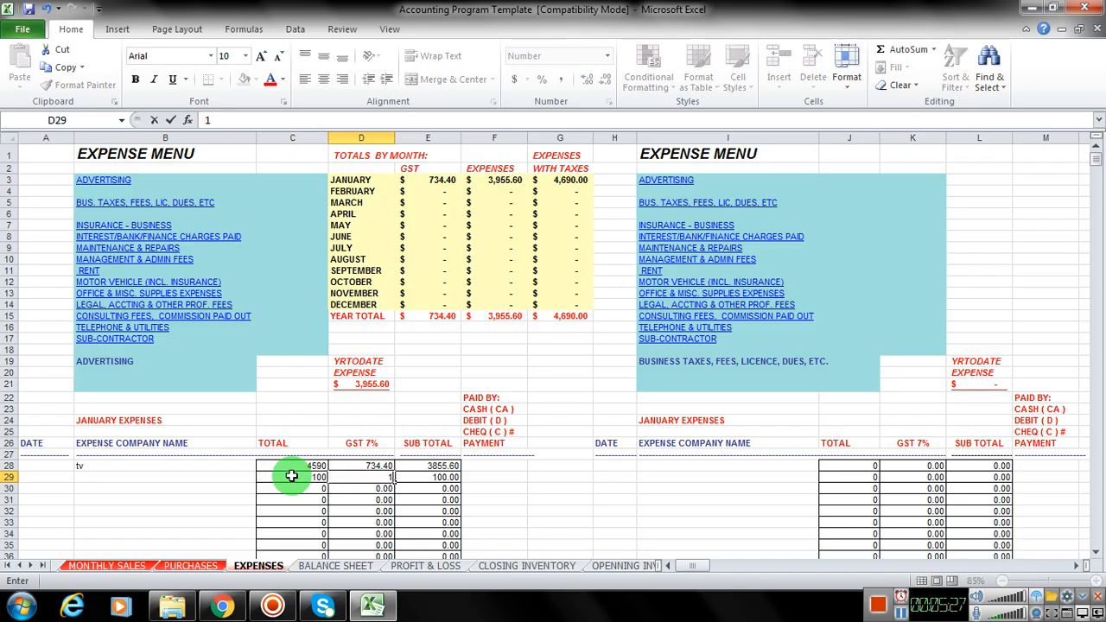
key(Return)
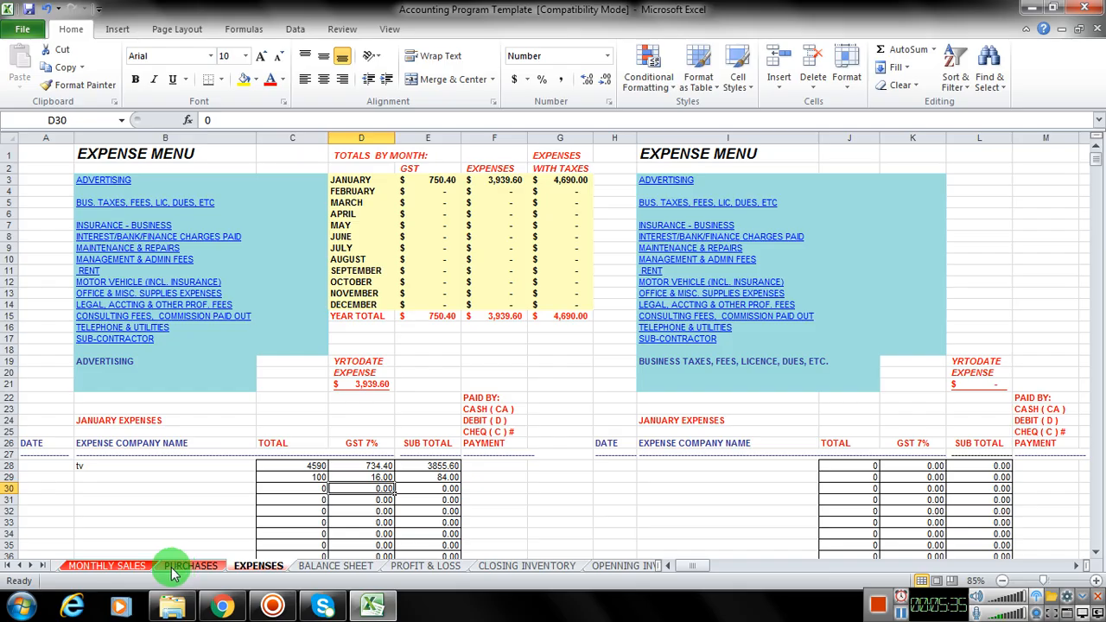
Step: Review the PROFIT & LOSS statement from income and cost of goods sold through the expense lines to the net result
click(424, 566)
scroll(403, 493, down, 2)
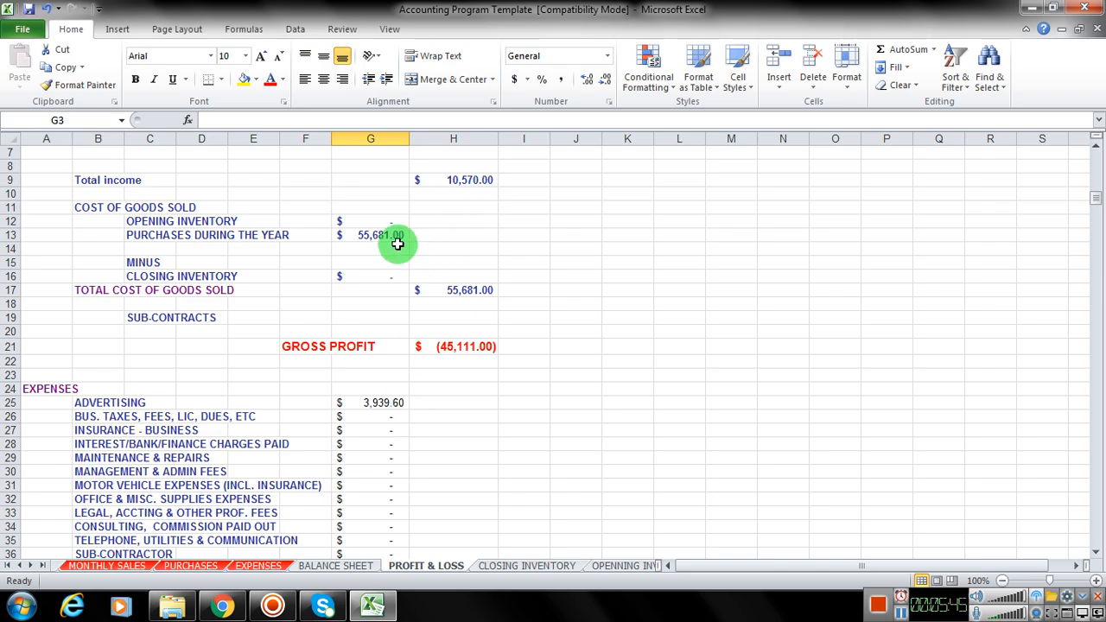
scroll(415, 441, down, 3)
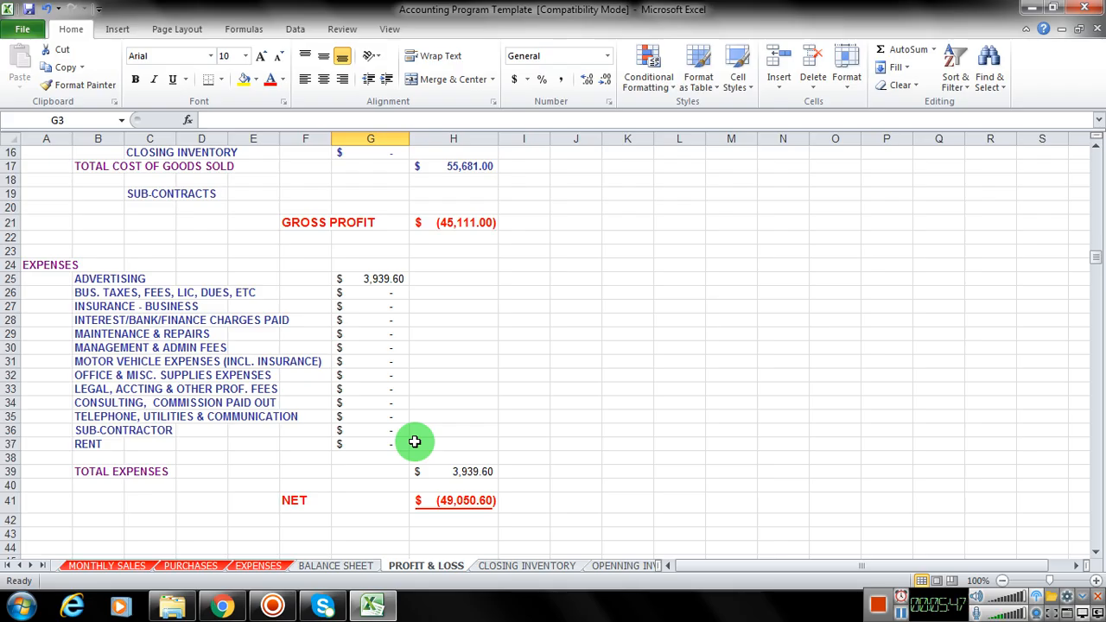
scroll(476, 406, up, 3)
scroll(489, 363, down, 3)
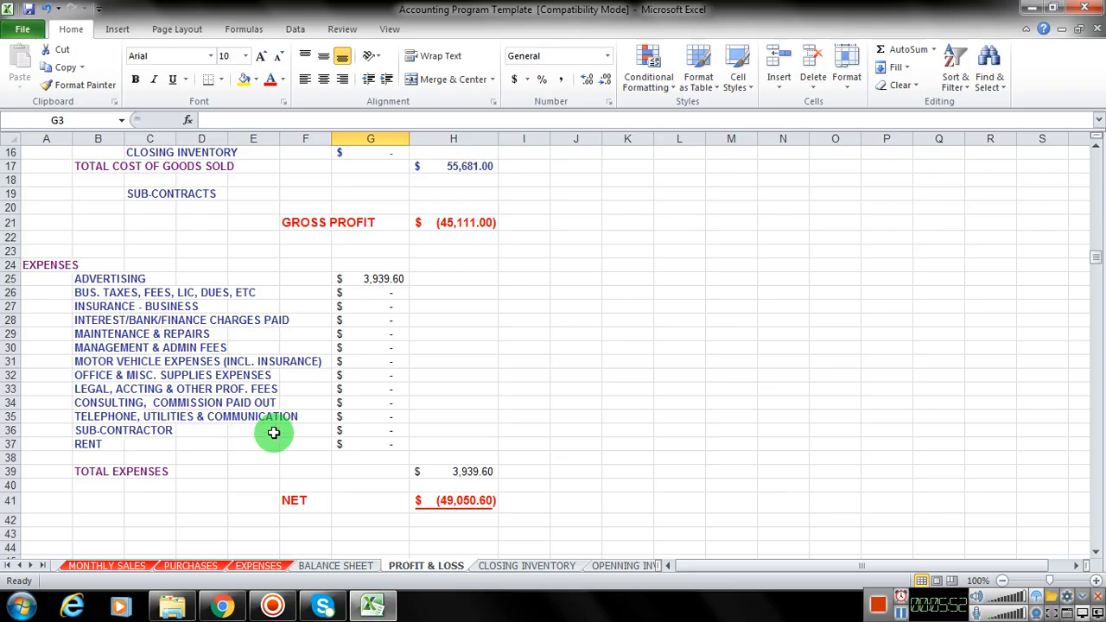
scroll(250, 378, up, 1)
scroll(250, 378, up, 4)
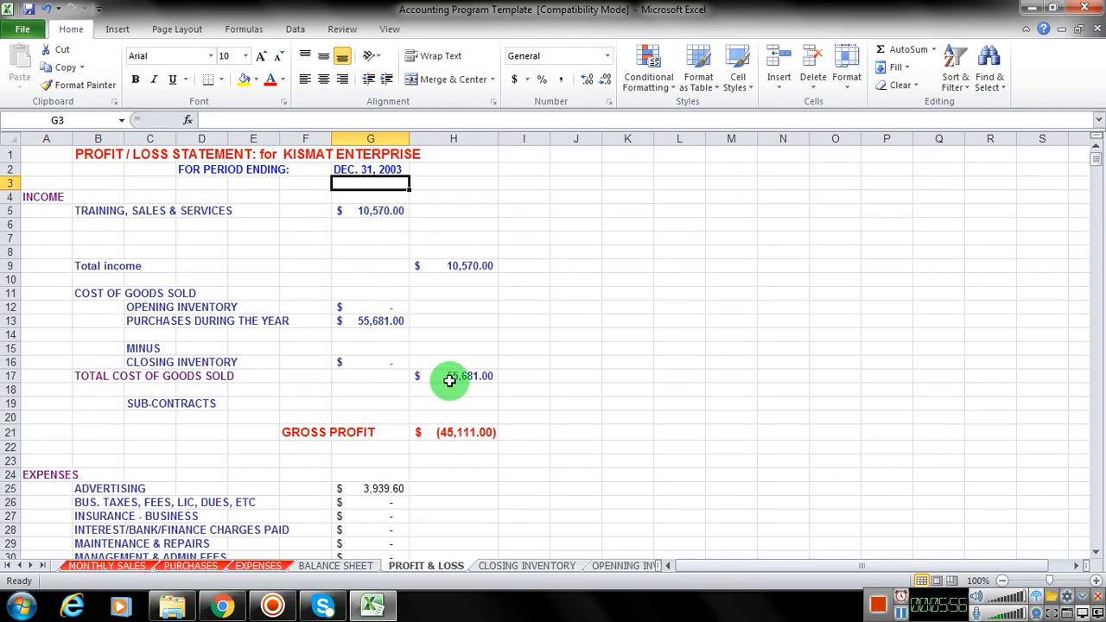
scroll(451, 385, down, 5)
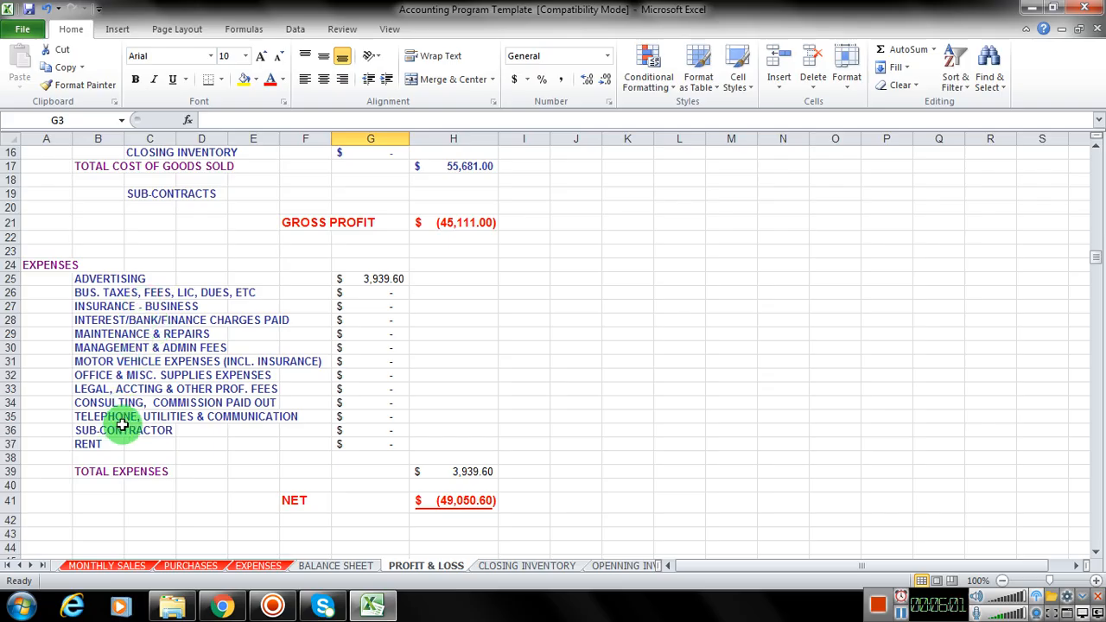
Step: Enter a January total of 10000 in J28 of the business taxes, fees and licence table on the EXPENSES sheet
click(259, 567)
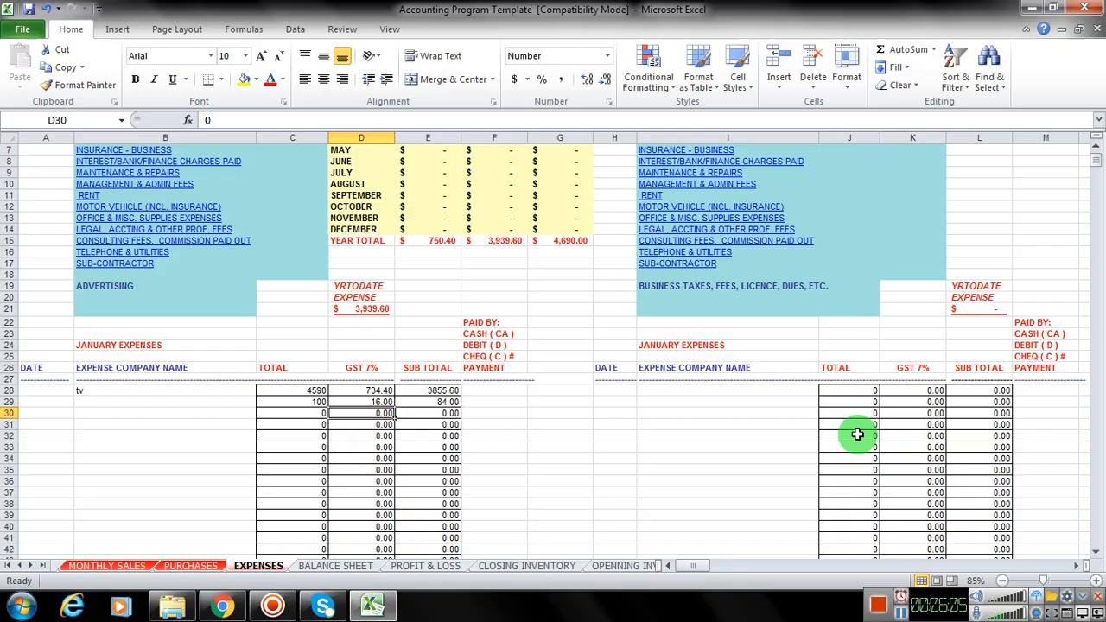
click(851, 392)
text(1000)
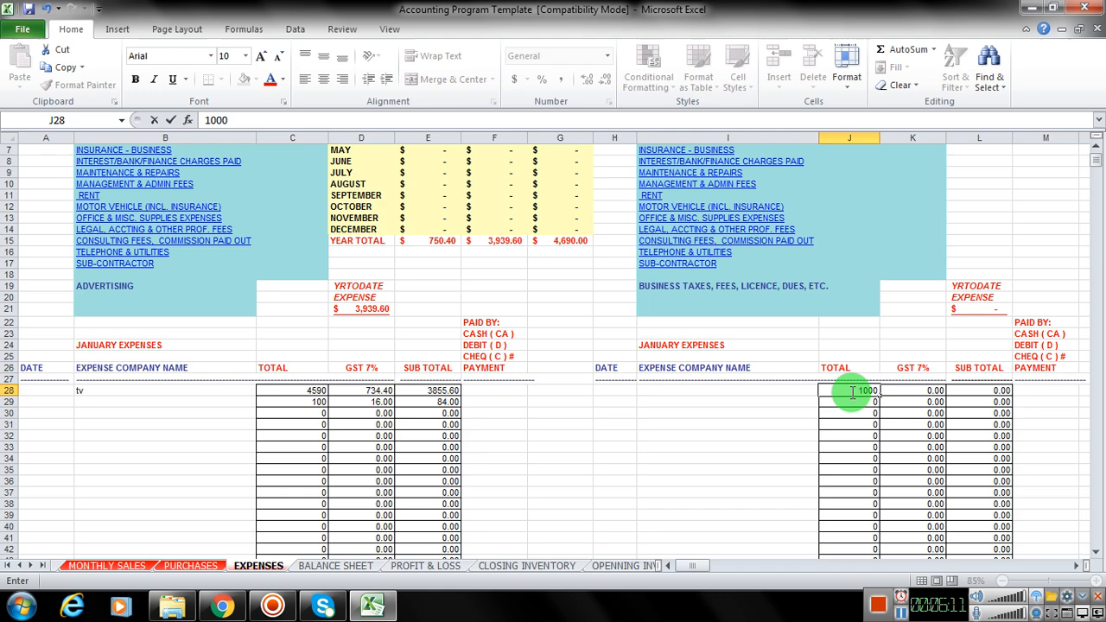
key(Return)
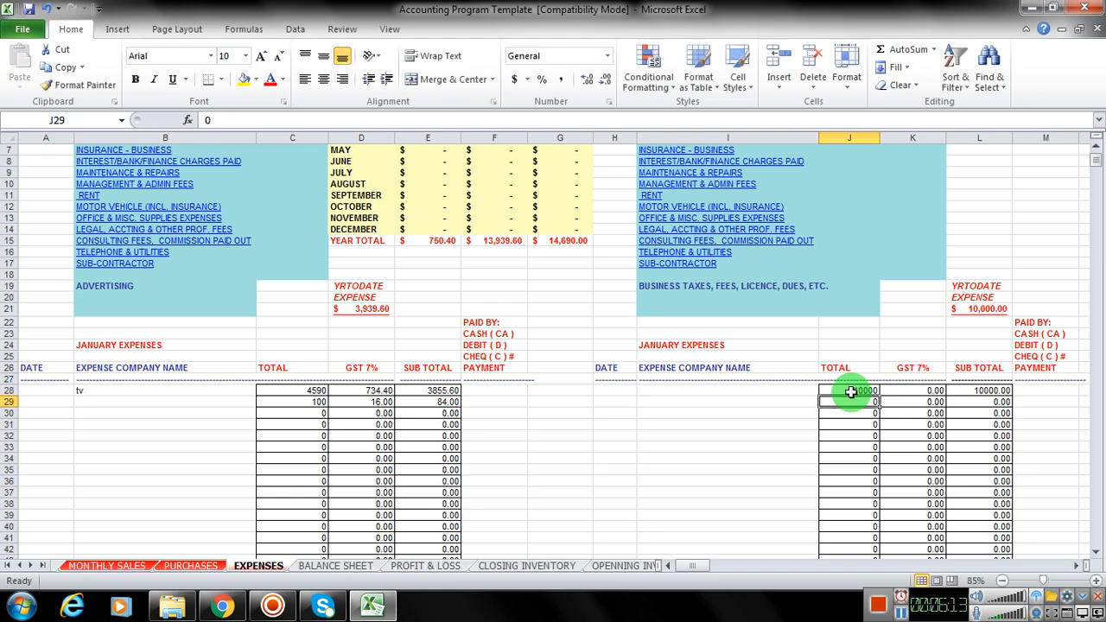
Step: Check the business taxes line and total expenses on the PROFIT & LOSS sheet
click(460, 565)
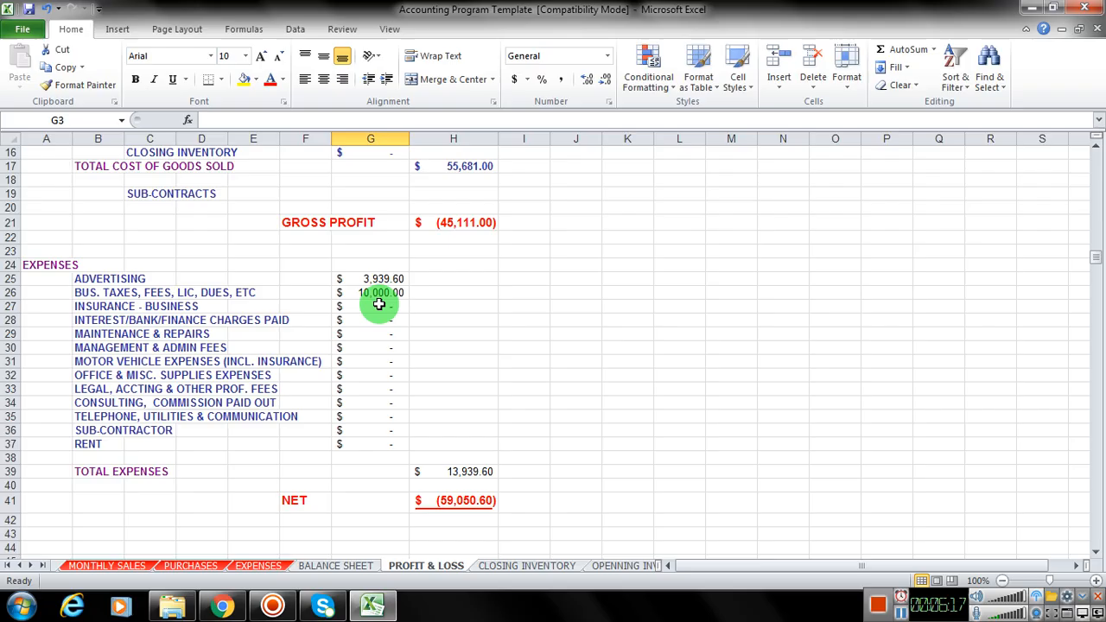
key(F1)
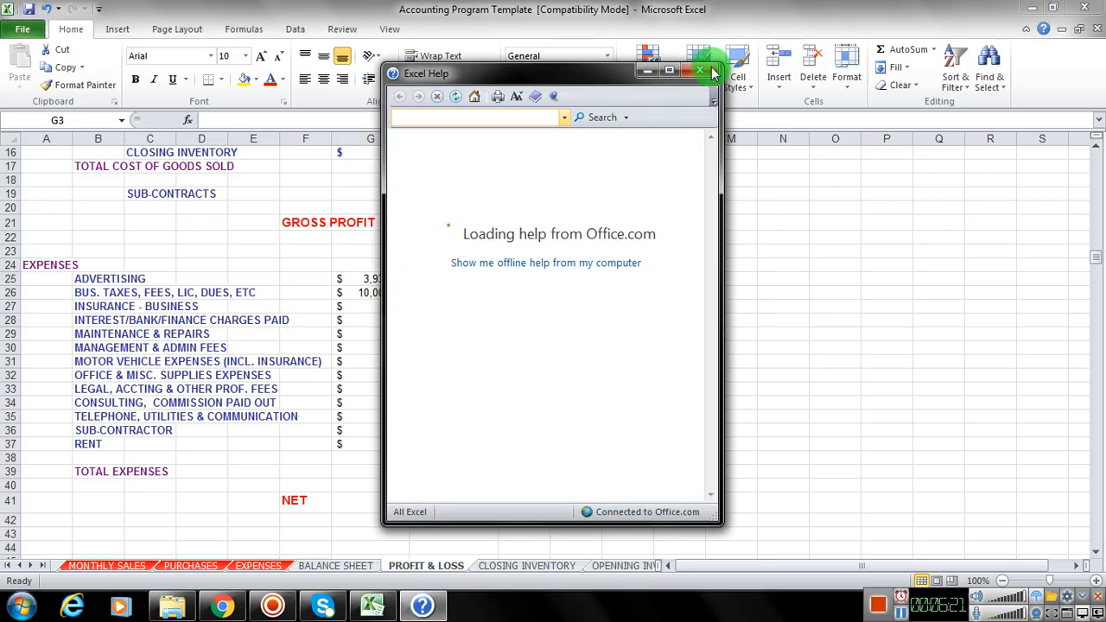
key(alt+F4)
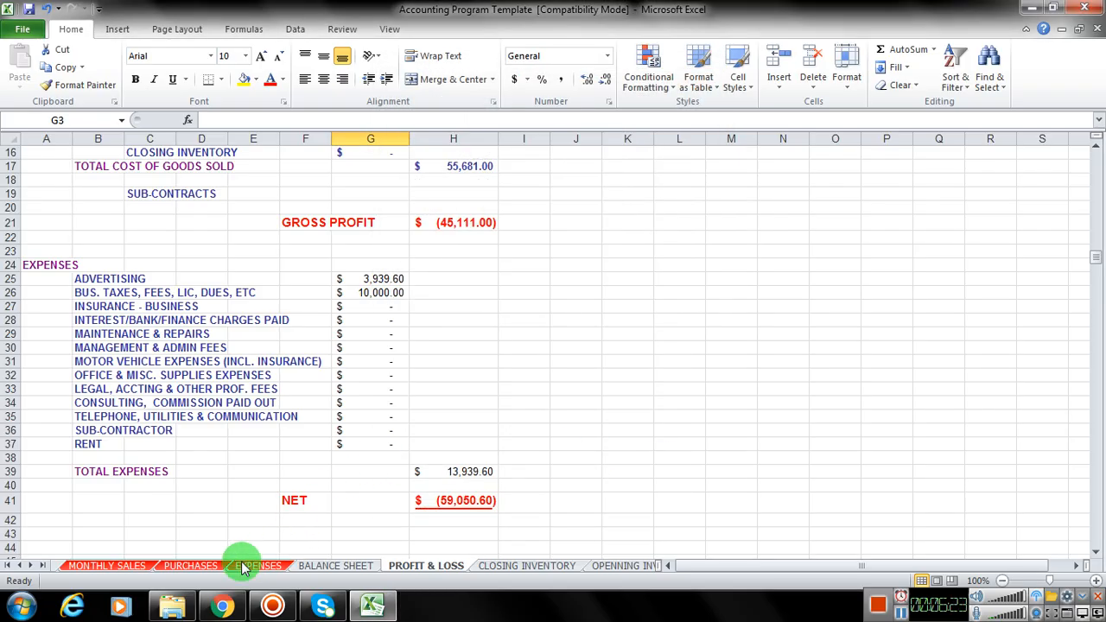
Step: Review the SALES-GST&PST sheet's GST collected, expense and purchase input tax credits and refund calculation, glancing back at EXPENSES for comparison
click(17, 565)
click(76, 567)
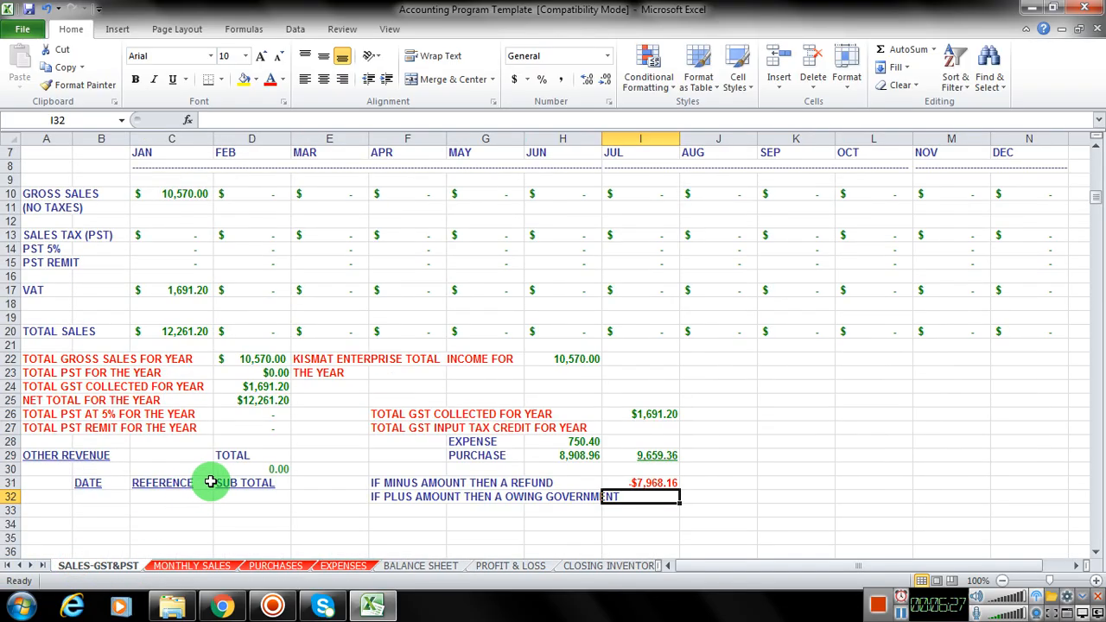
scroll(225, 481, down, 1)
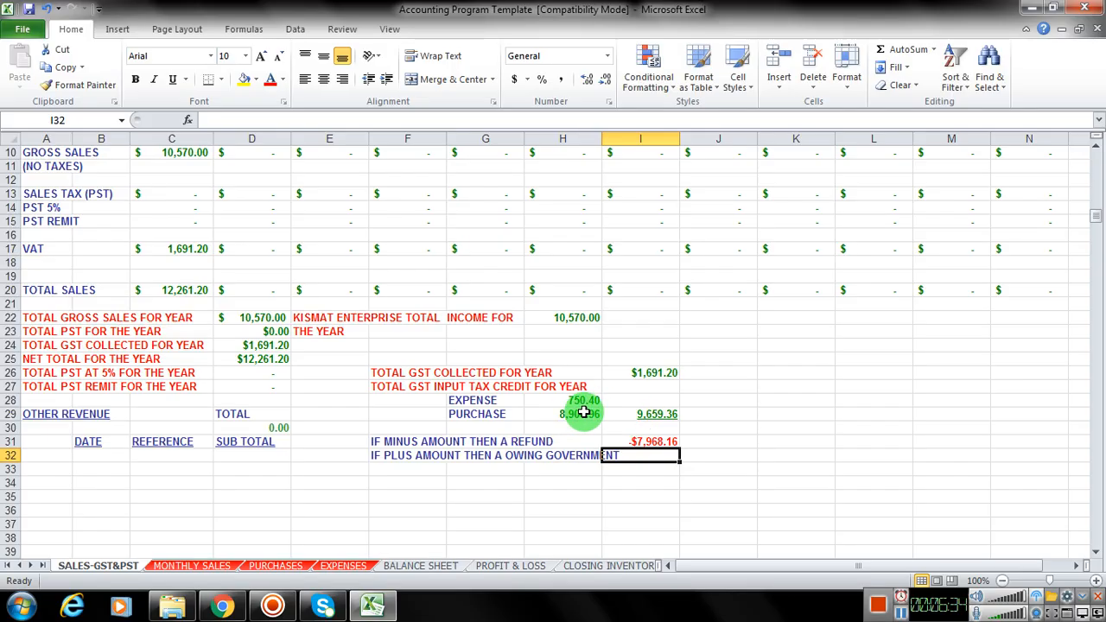
click(344, 567)
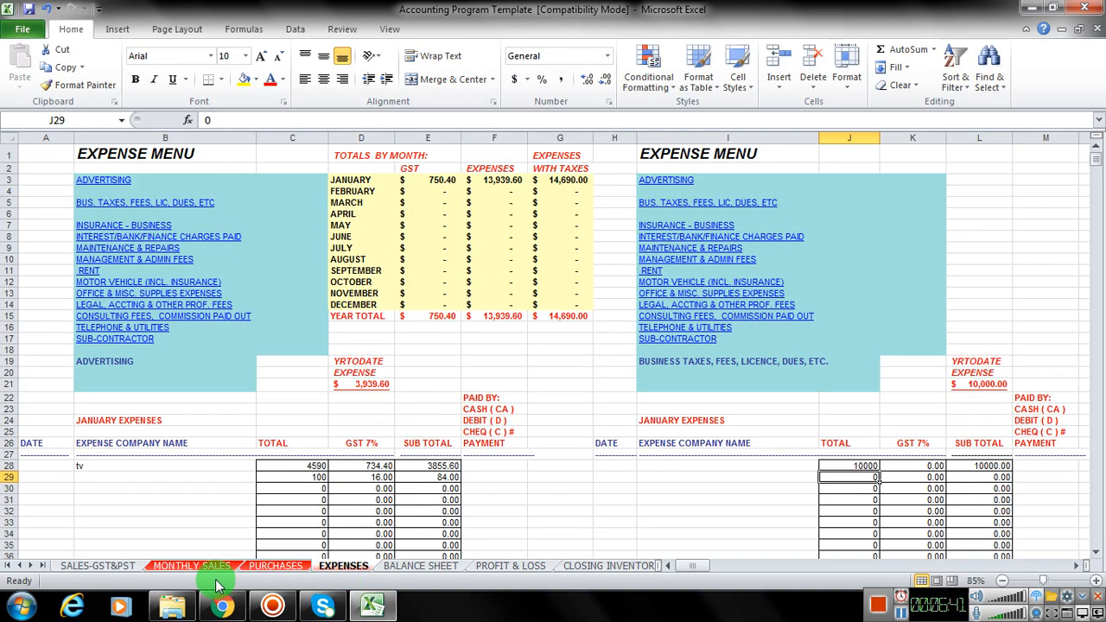
click(98, 566)
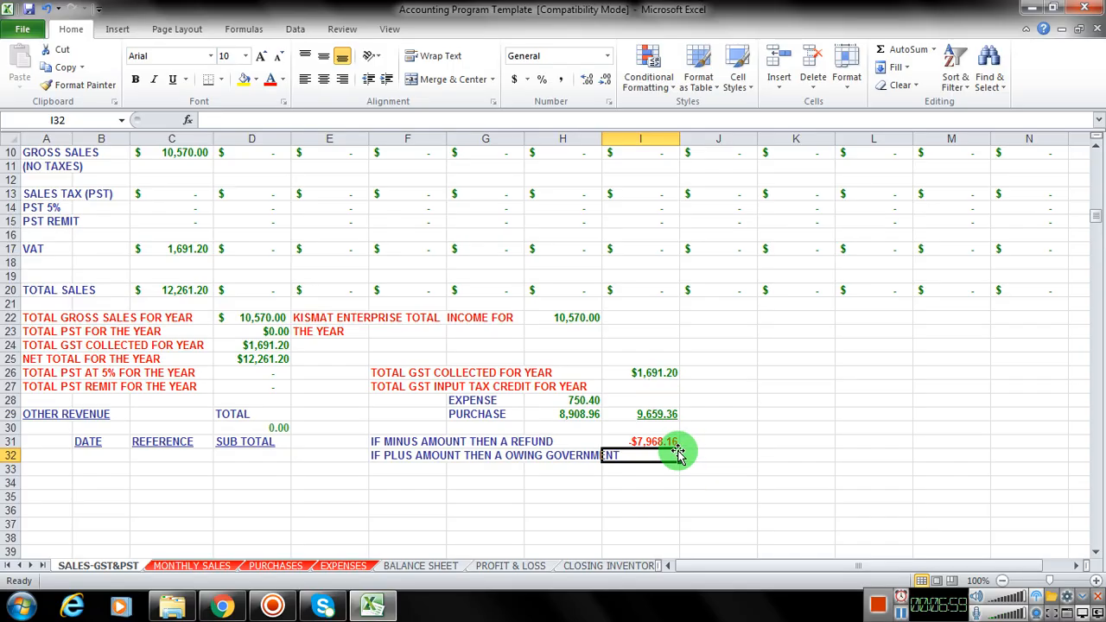
scroll(595, 366, up, 3)
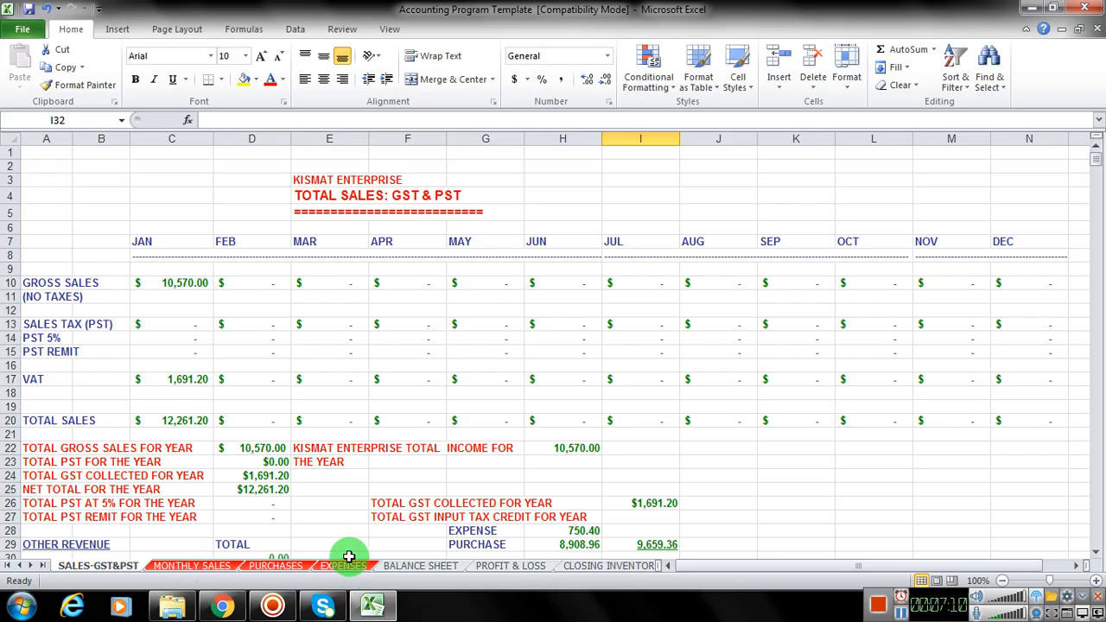
Step: Examine the BALANCE SHEET's assets, liabilities, long-term debt and shareholders' deficiency sections
click(415, 566)
scroll(389, 450, up, 2)
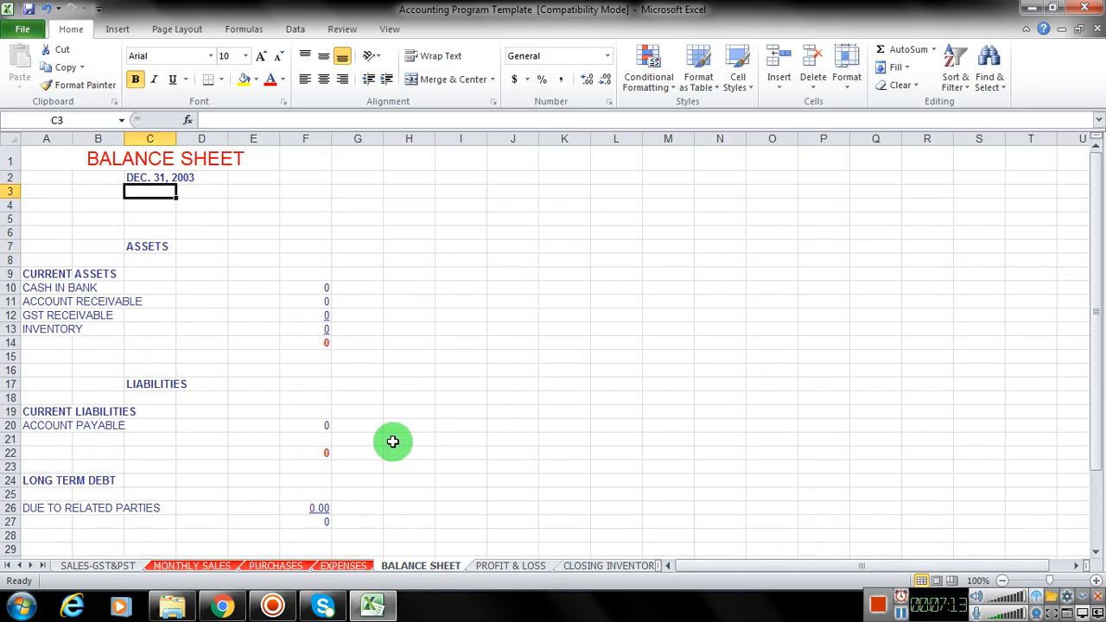
scroll(255, 411, down, 3)
scroll(255, 411, down, 3)
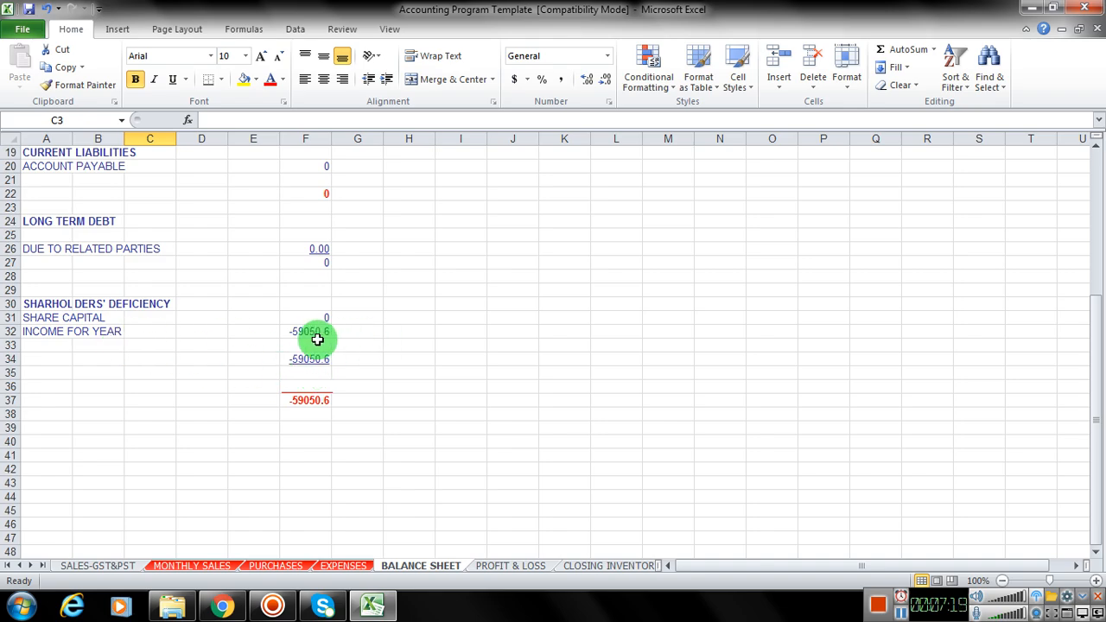
scroll(153, 286, up, 4)
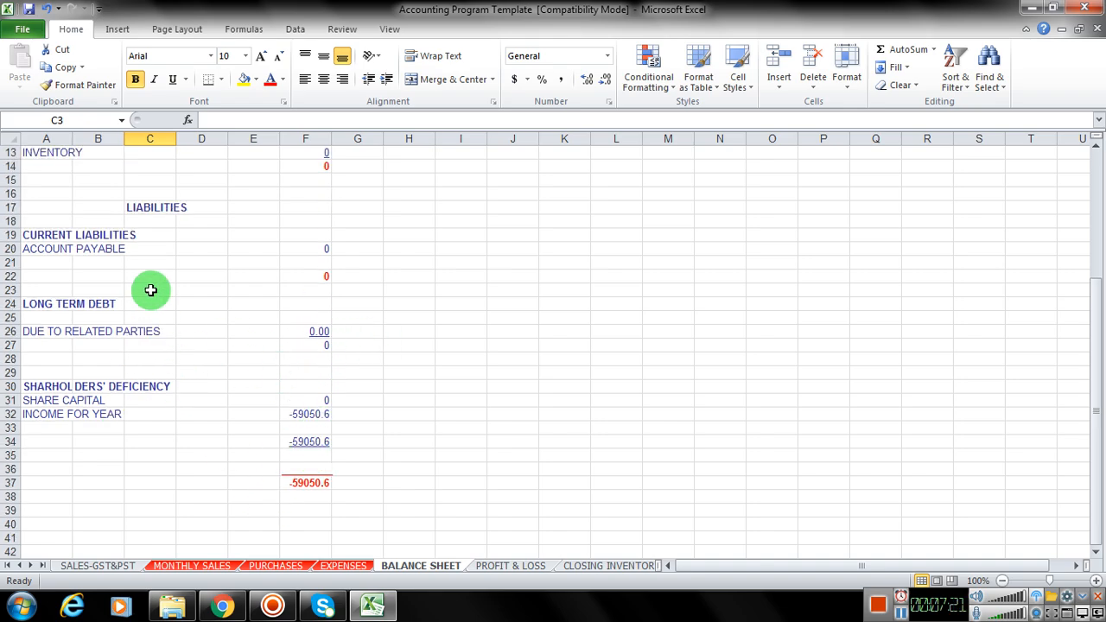
Step: Compare the EXPENSES sheet with the expense categories on PROFIT & LOSS, down to the sub-contractor line
click(358, 565)
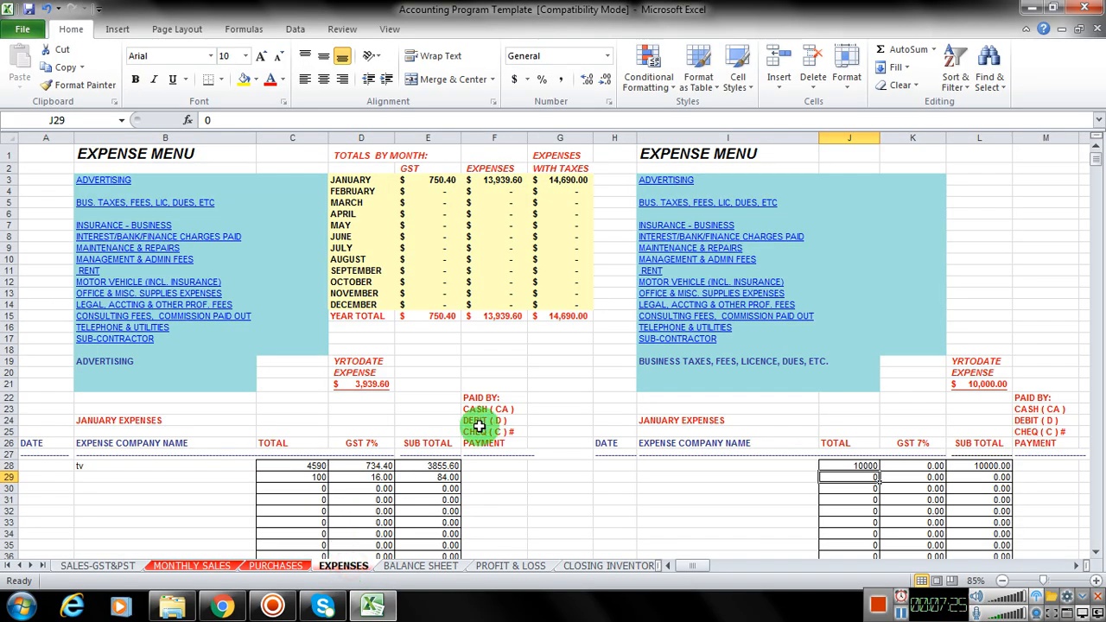
scroll(494, 427, down, 1)
click(495, 566)
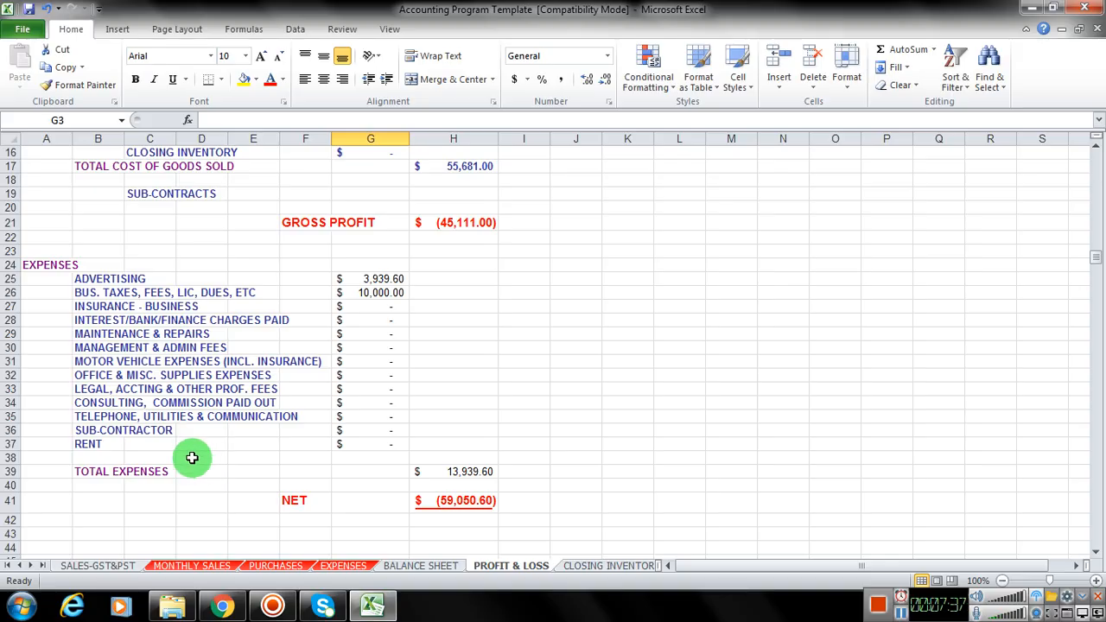
click(164, 430)
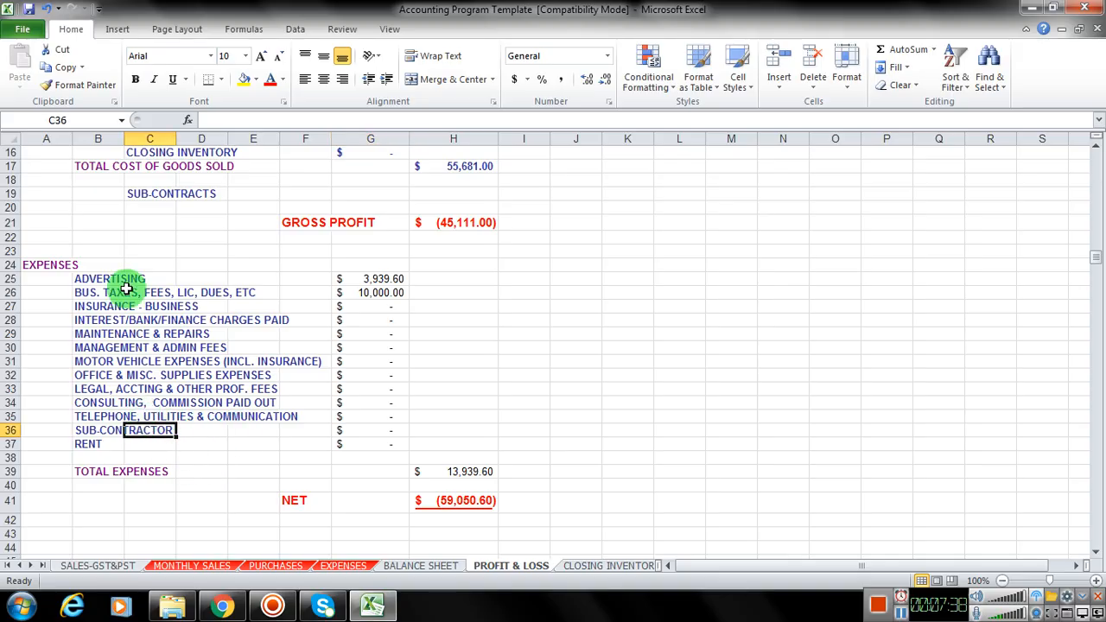
Step: Inspect the business taxes and advertising headings in row 19 of EXPENSES and the January entries beneath them
click(354, 566)
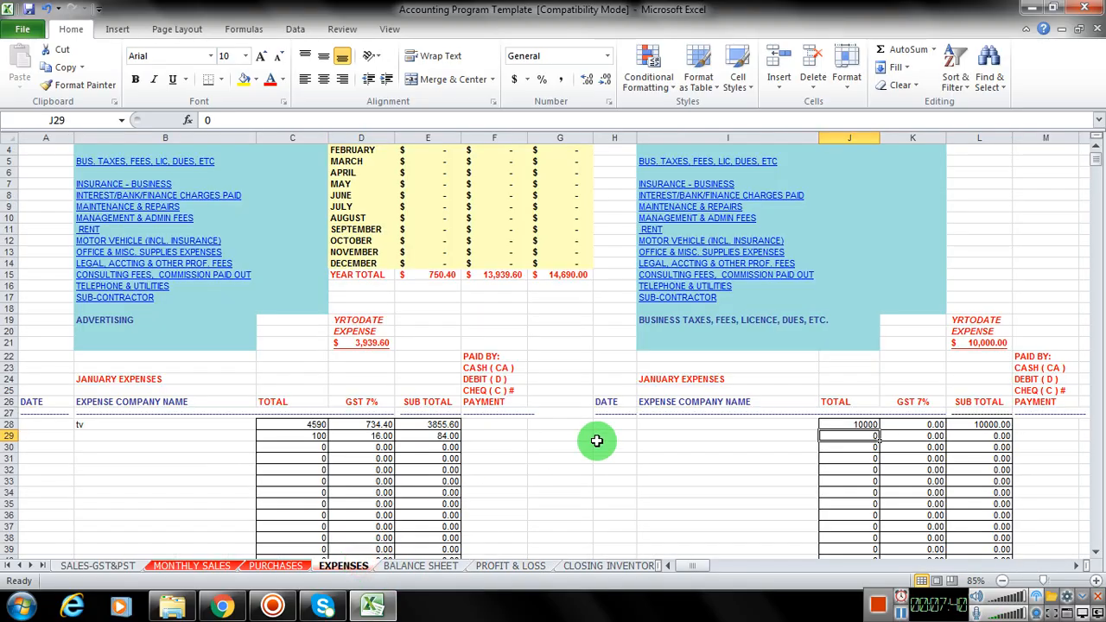
click(676, 319)
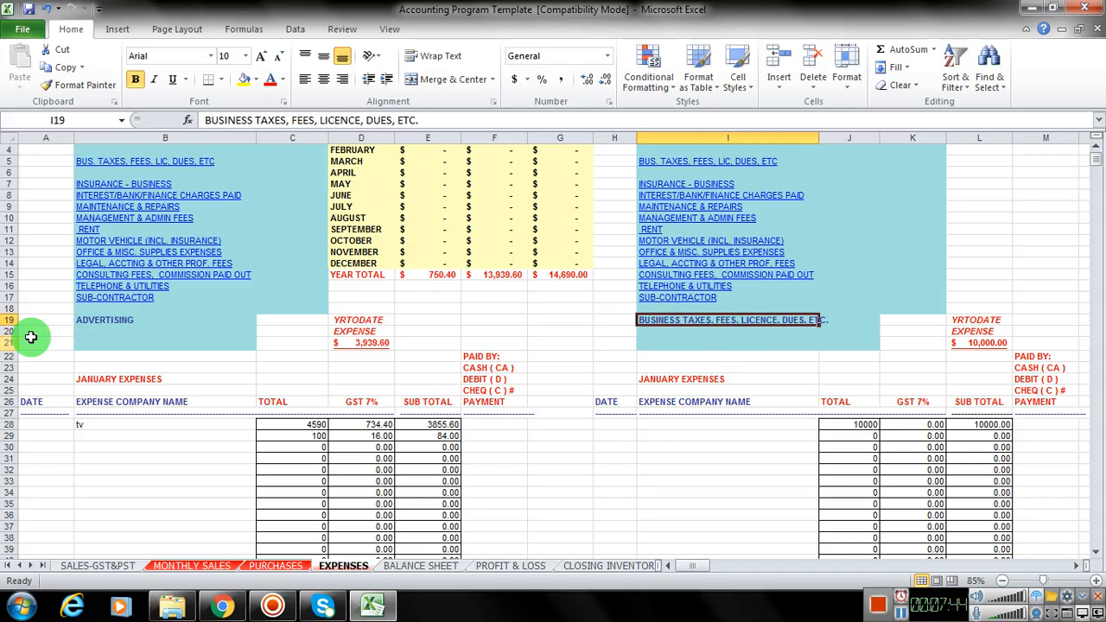
click(84, 322)
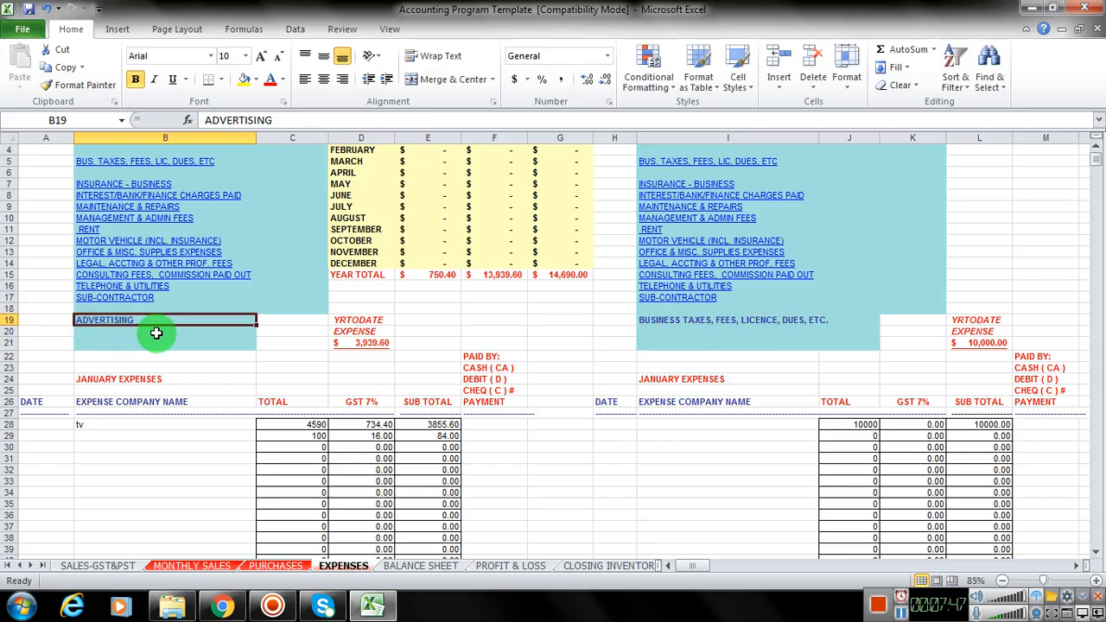
scroll(157, 332, up, 1)
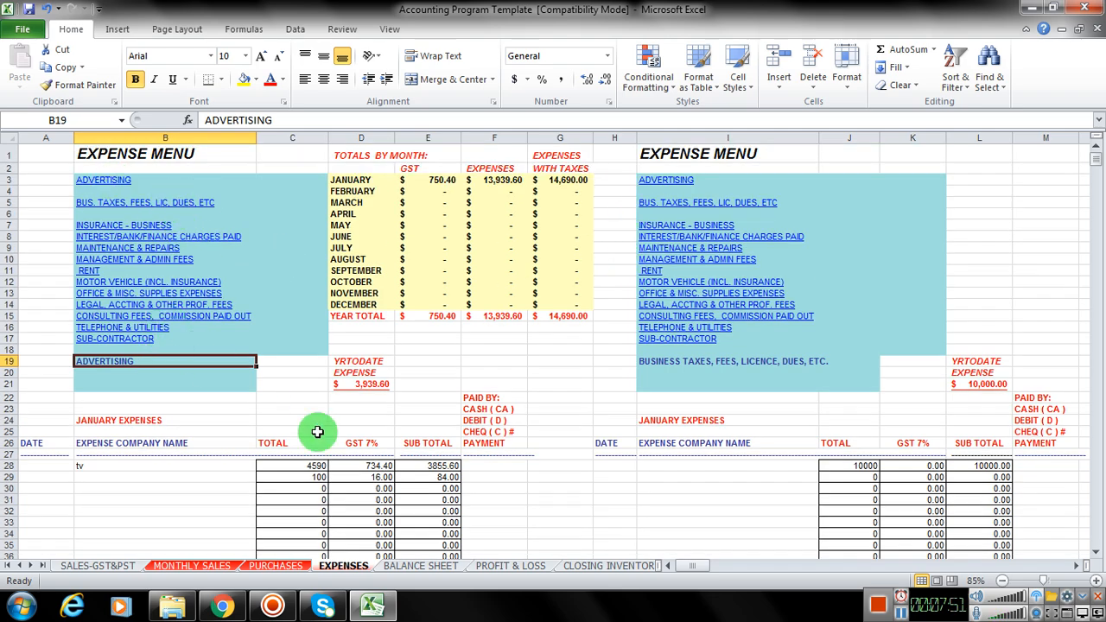
scroll(385, 463, down, 4)
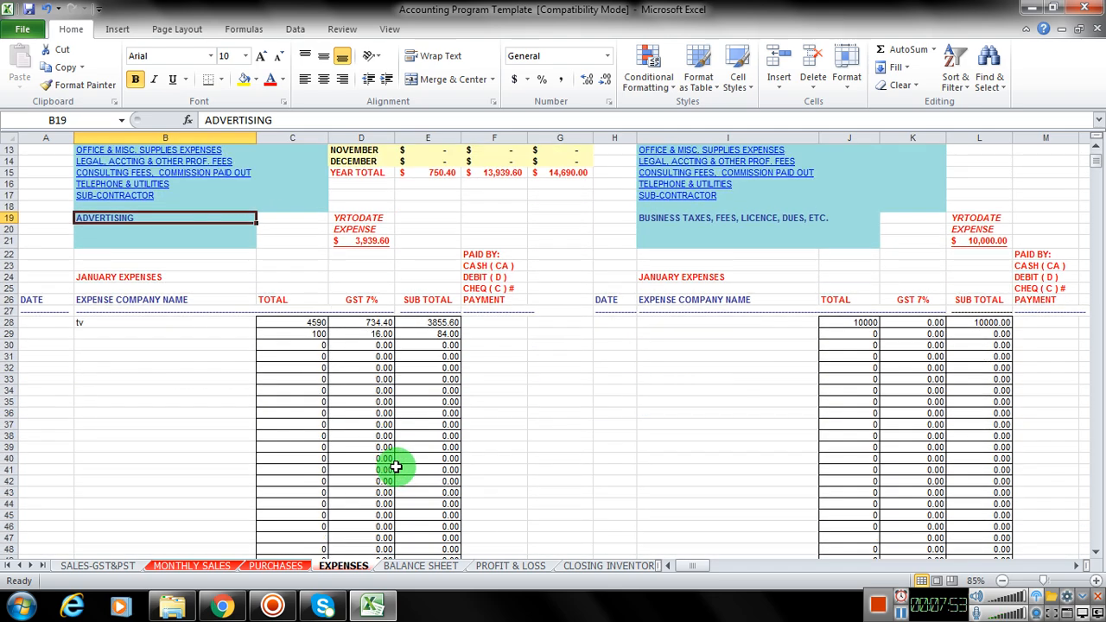